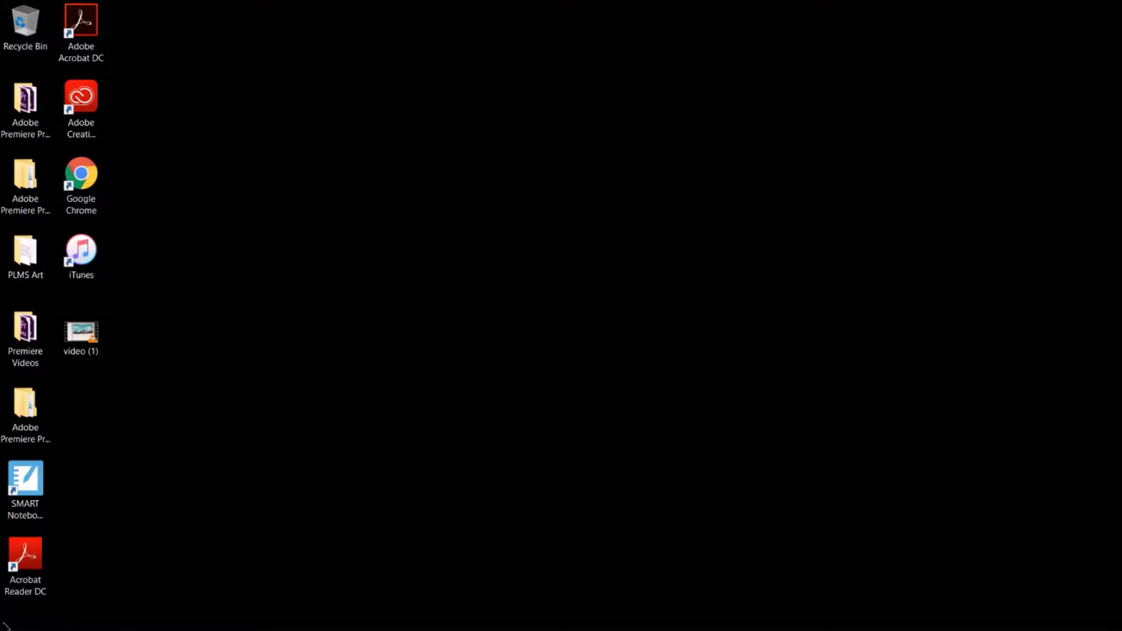
# Step: Launch Movie Maker from the list of installed programs
pyautogui.click(16, 618)
pyautogui.scroll(-15, 166, 451)
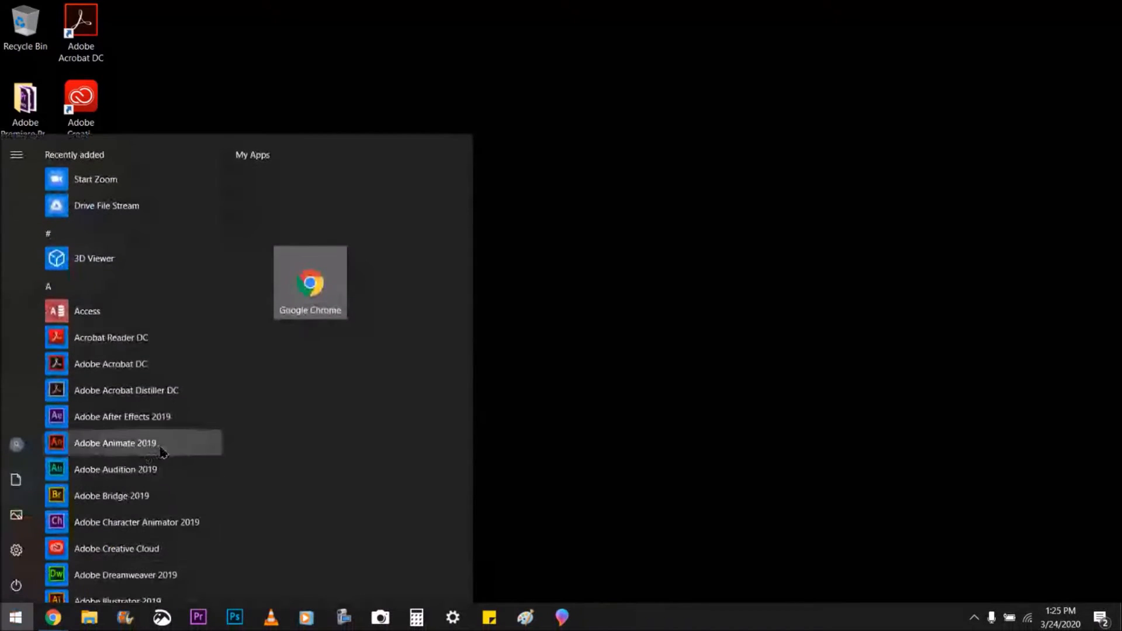
pyautogui.scroll(-5, 149, 420)
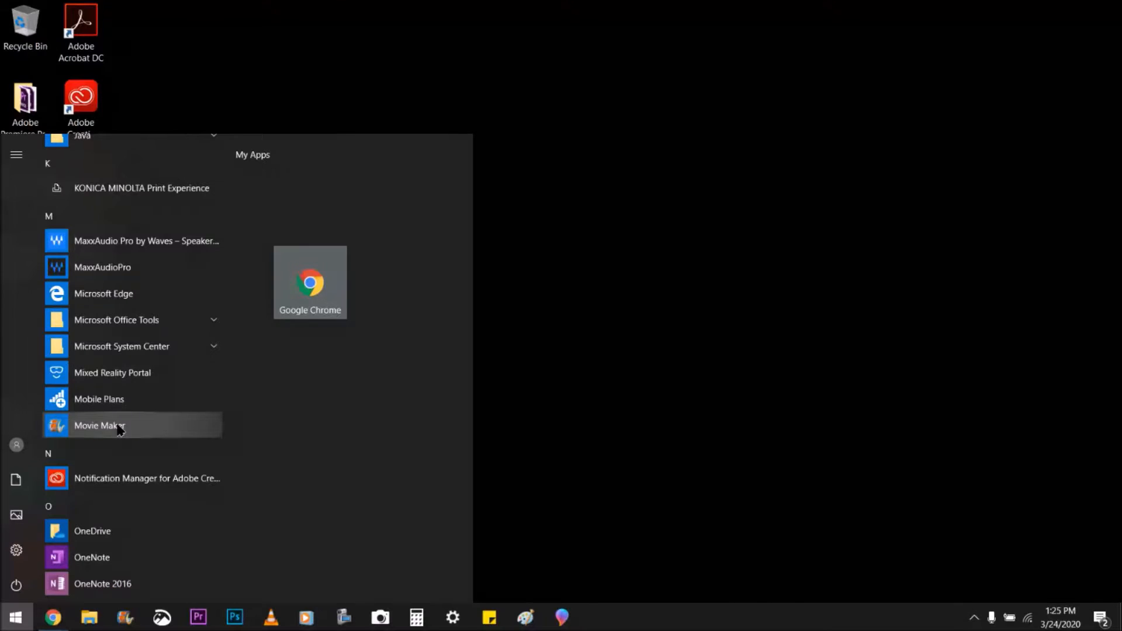
pyautogui.click(100, 426)
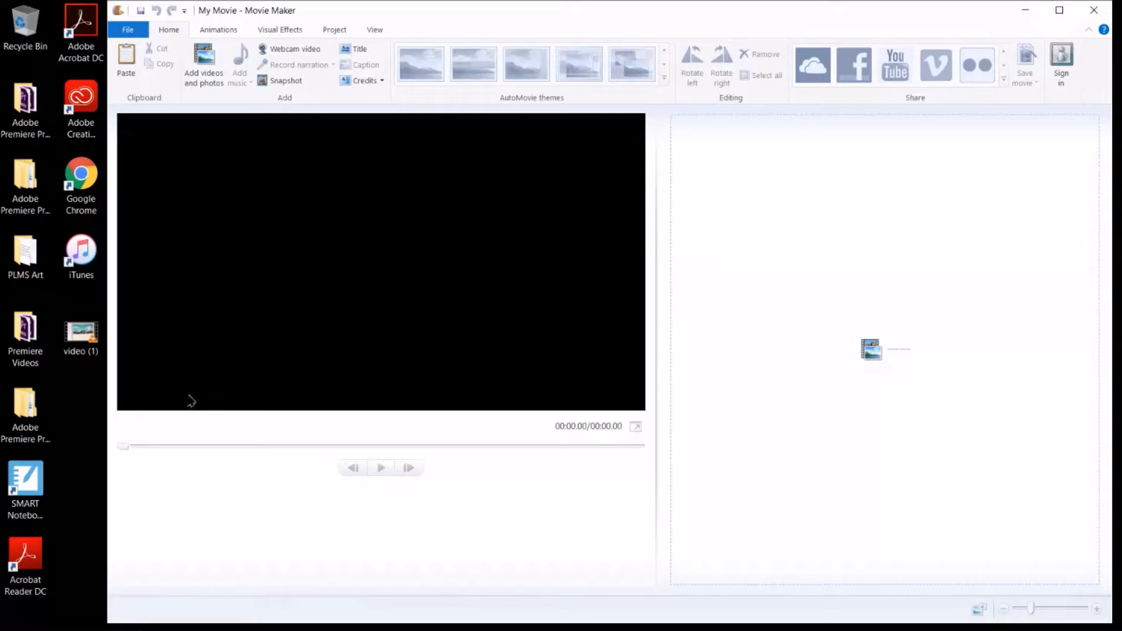
# Step: Add the desktop clip video (1) to the empty movie project
pyautogui.moveTo(79, 331); pyautogui.dragTo(813, 272)
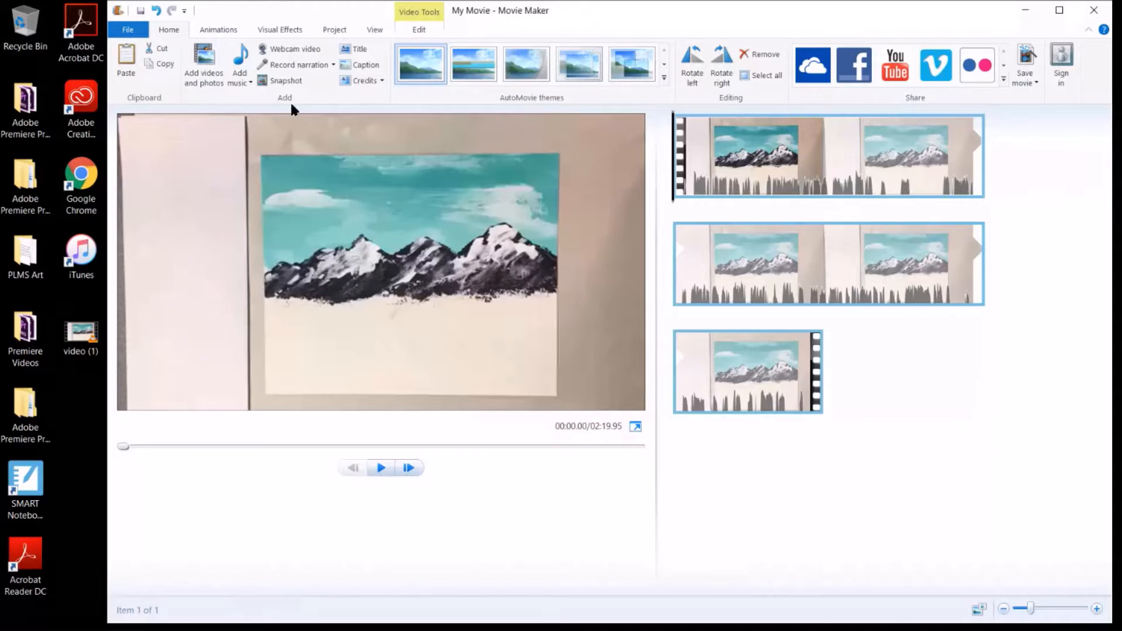
pyautogui.click(199, 76)
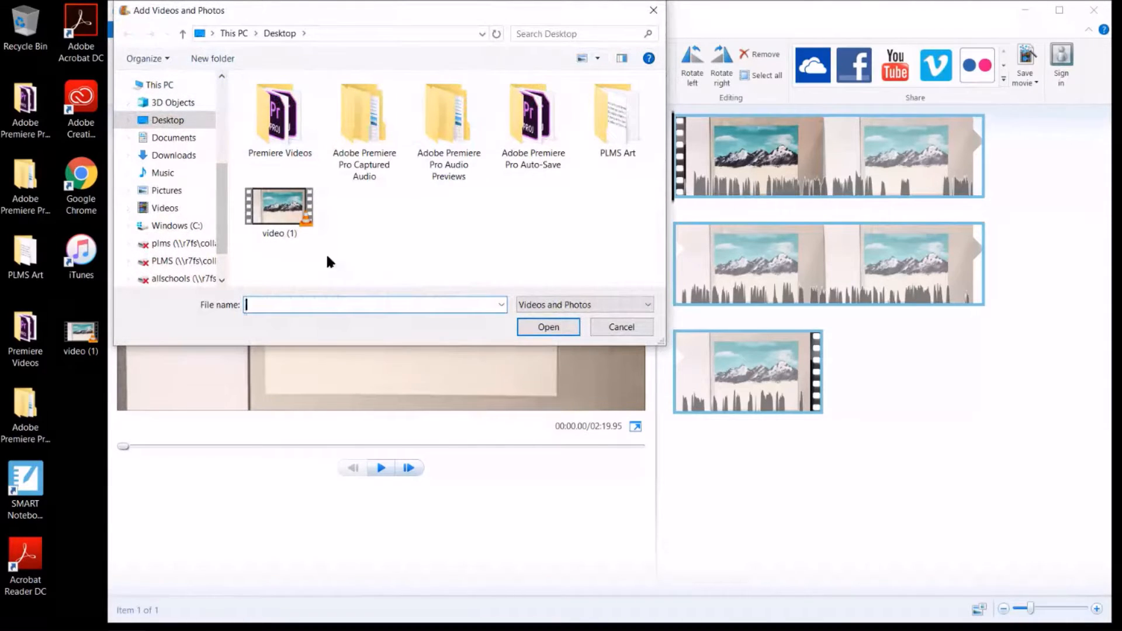
pyautogui.click(632, 325)
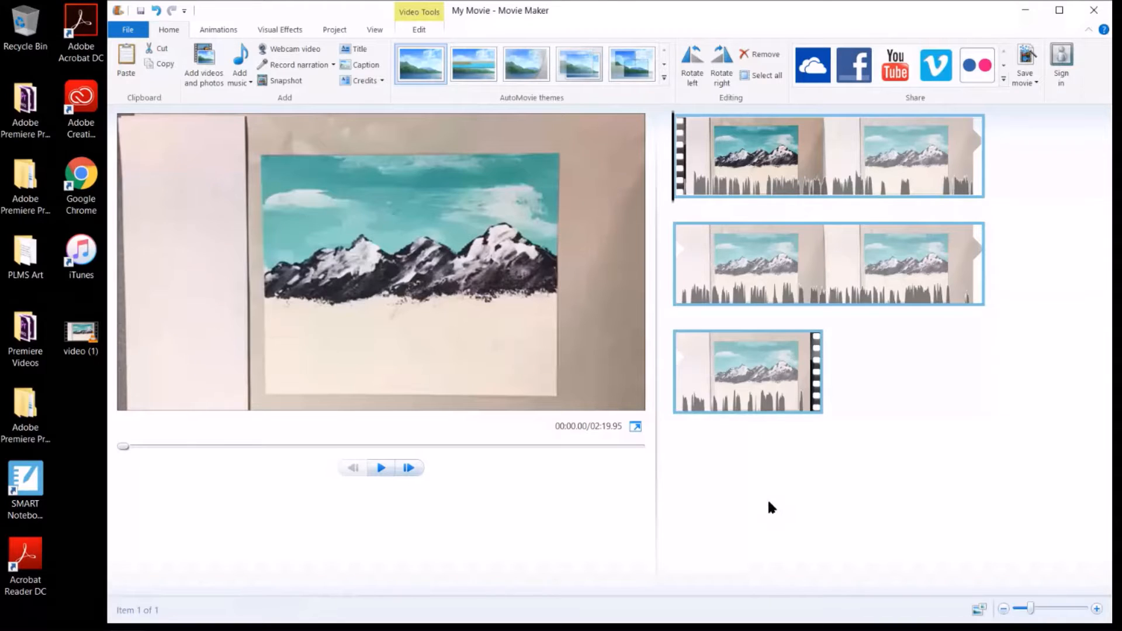
# Step: Look at the thumbnail size choices for the storyboard clips without changing the size
pyautogui.click(375, 30)
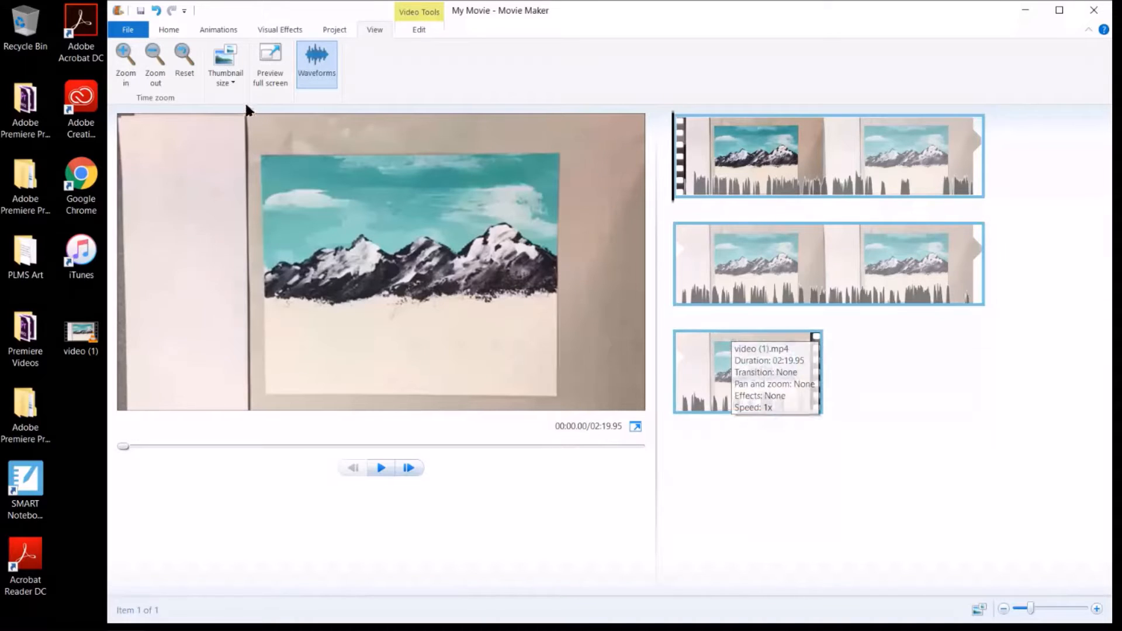
pyautogui.click(232, 82)
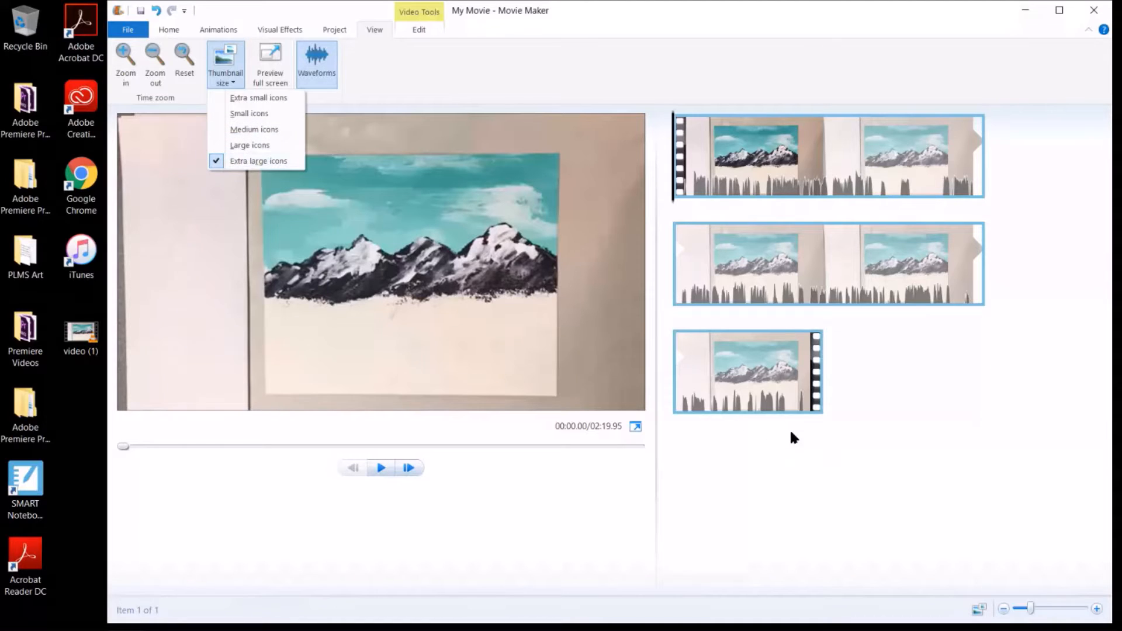
pyautogui.click(815, 431)
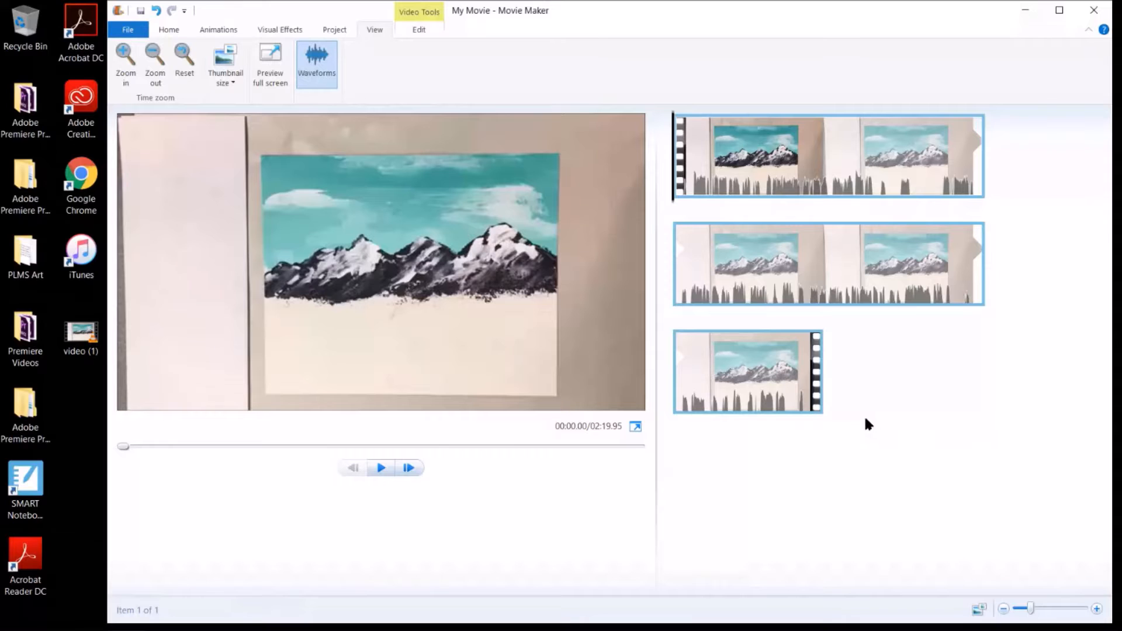
# Step: Try a slight brightness increase on the clip as a visual effect and undo it
pyautogui.click(719, 269)
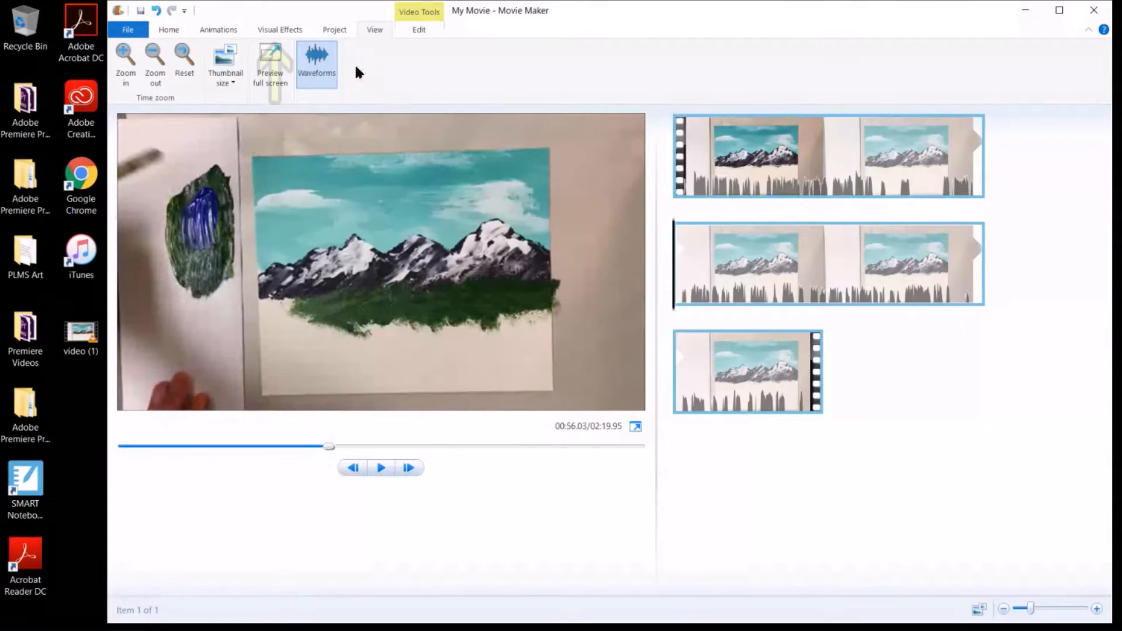
pyautogui.click(286, 27)
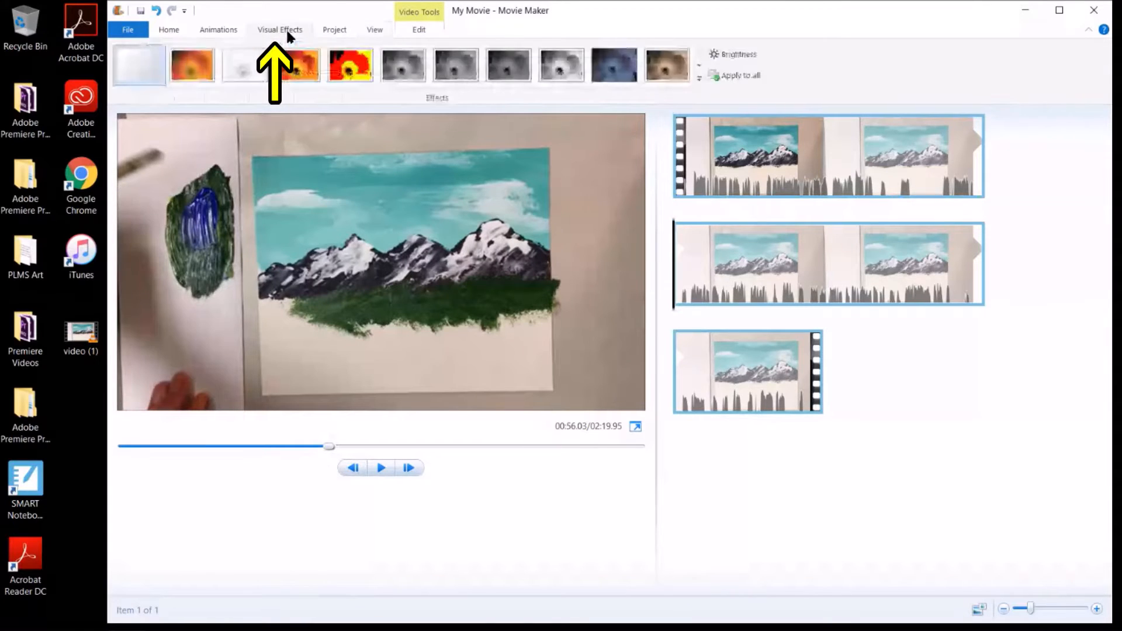
pyautogui.click(725, 51)
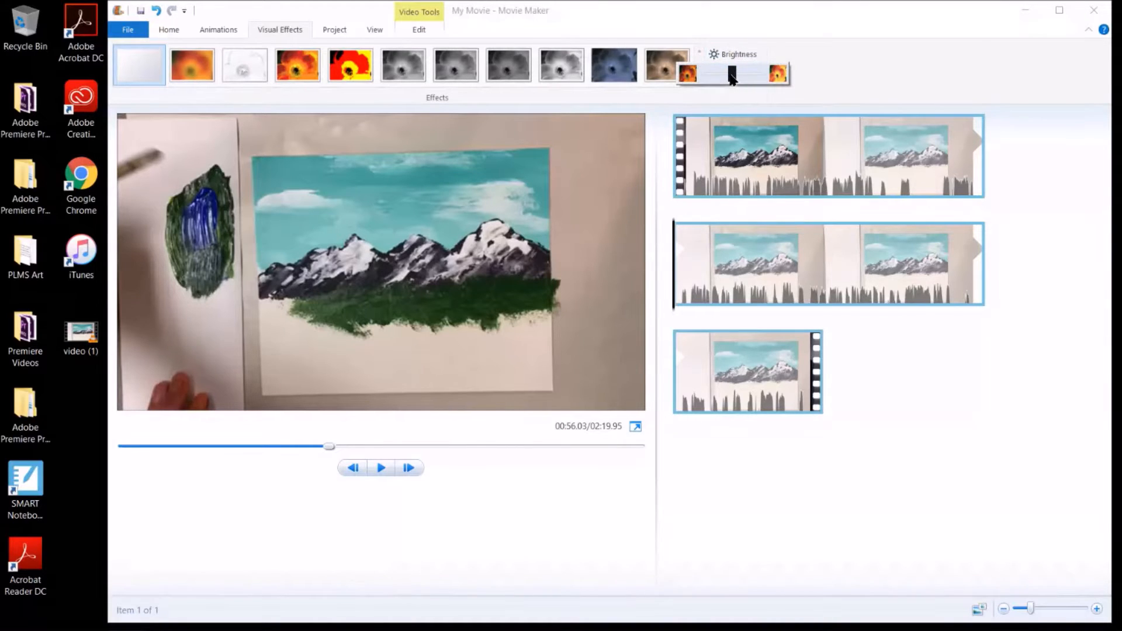
pyautogui.moveTo(731, 75); pyautogui.dragTo(739, 74)
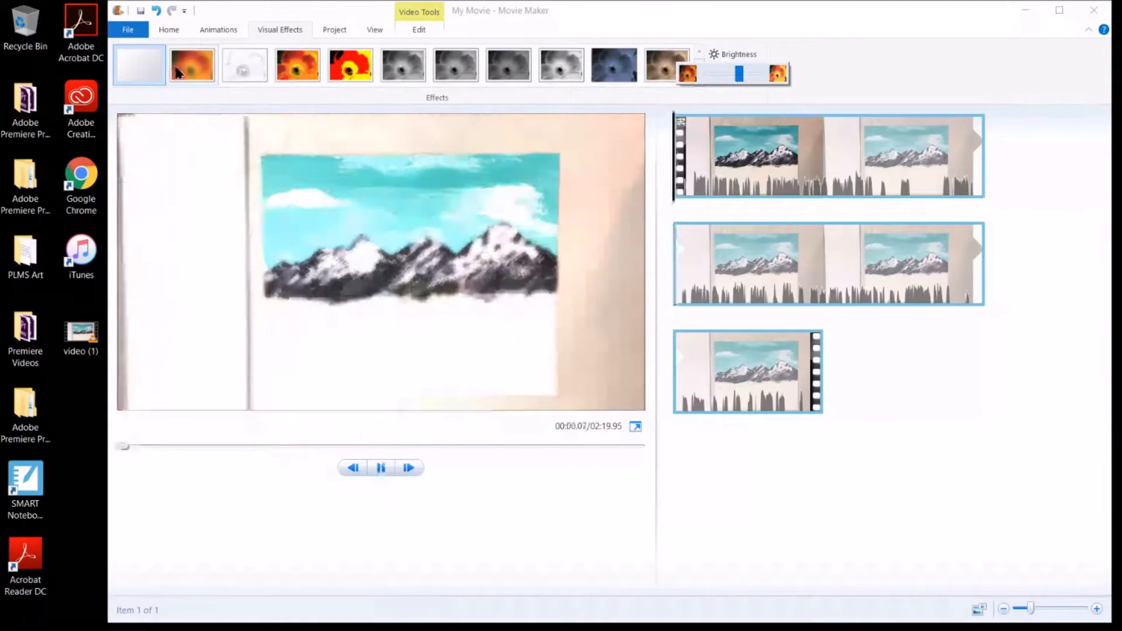
pyautogui.click(156, 13)
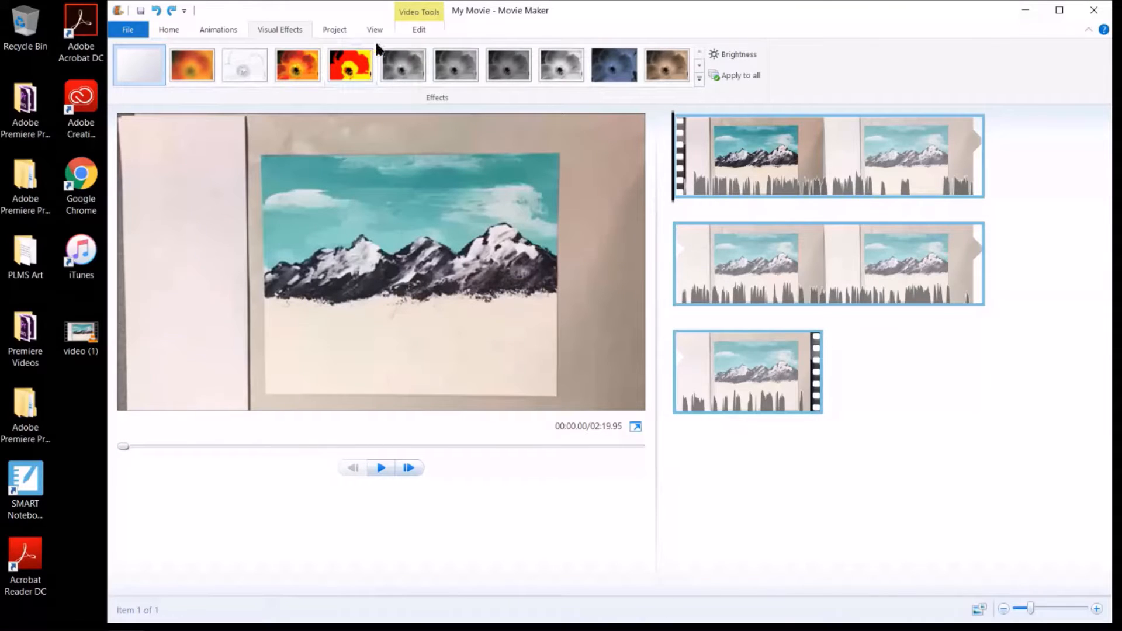
# Step: Split the video clip at 00:44.30
pyautogui.click(419, 29)
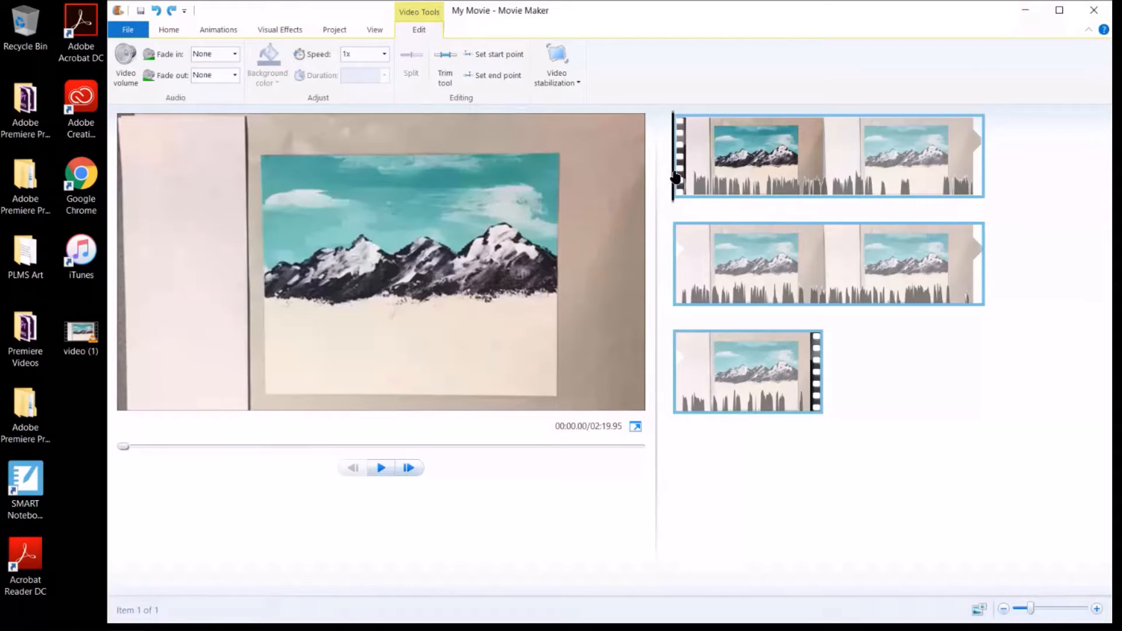
pyautogui.moveTo(676, 179); pyautogui.dragTo(911, 208)
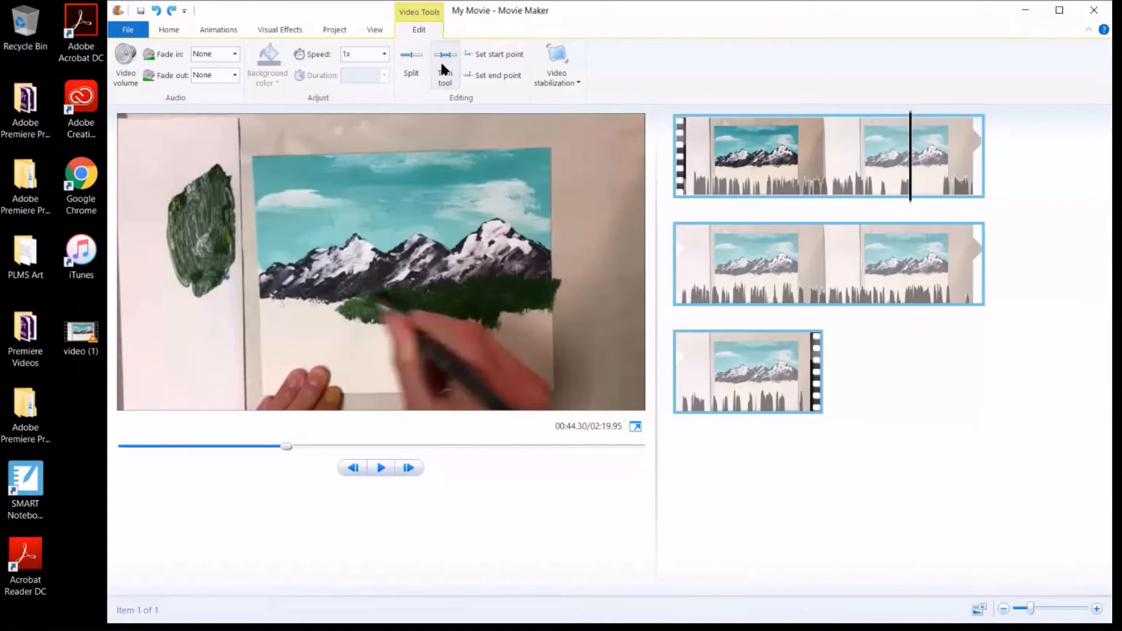
pyautogui.click(414, 66)
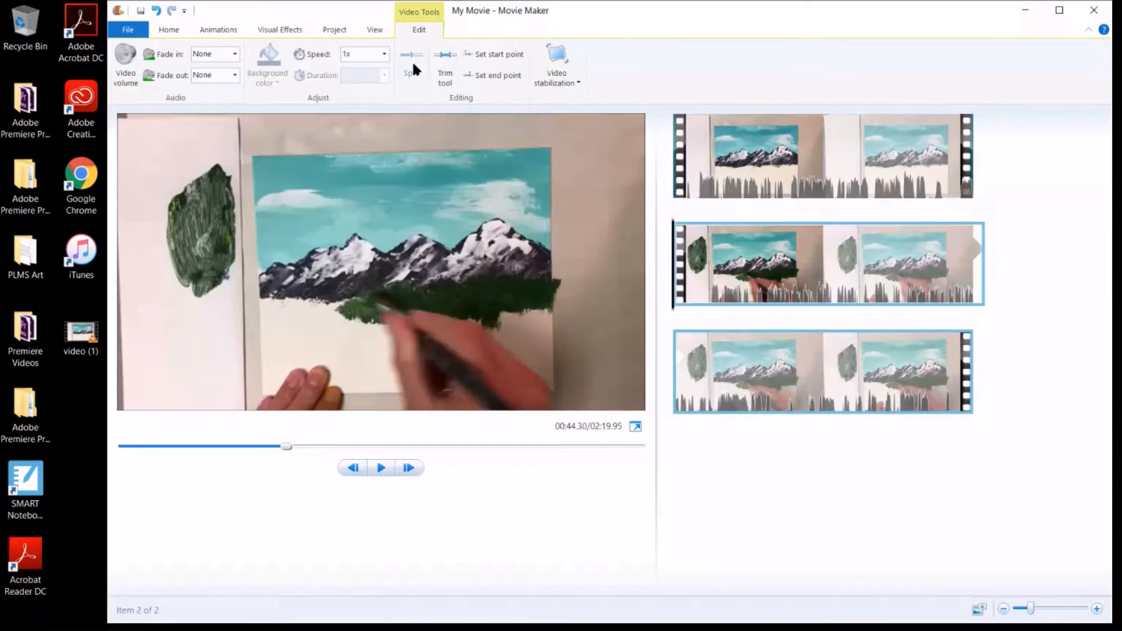
pyautogui.click(906, 155)
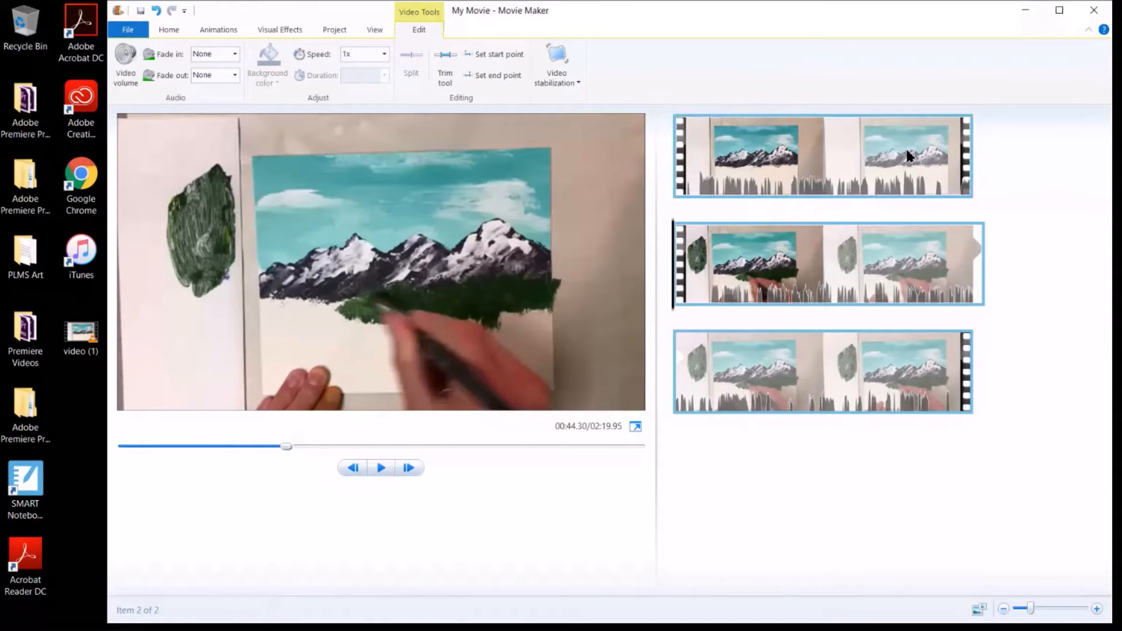
# Step: Split the second clip at 00:50.07 to isolate a short section after the first cut
pyautogui.click(887, 250)
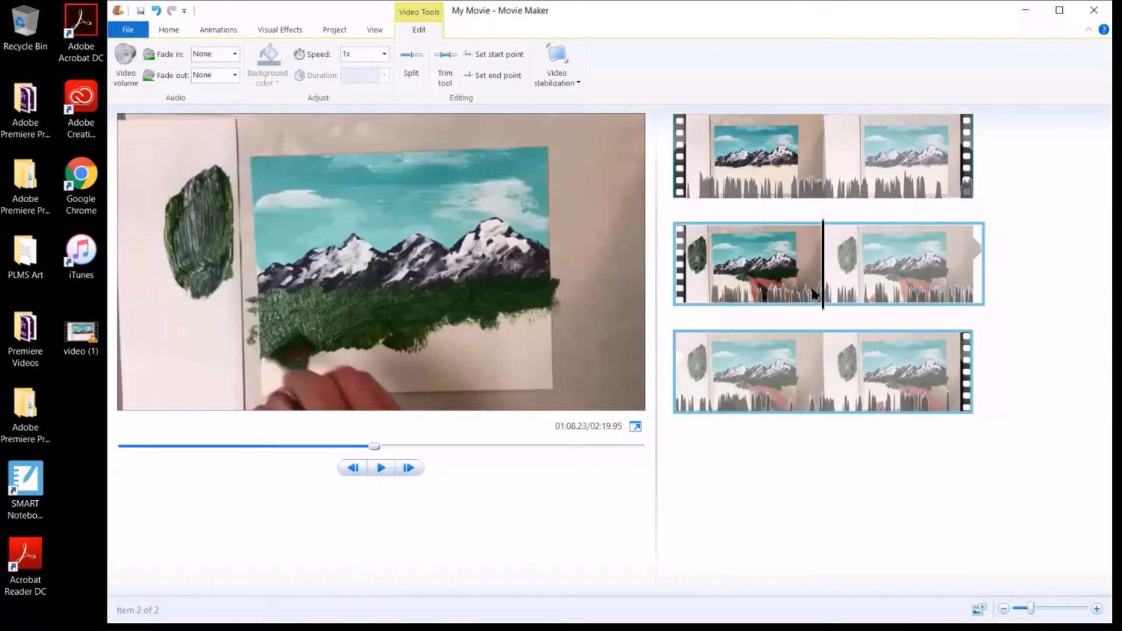
pyautogui.moveTo(822, 291); pyautogui.dragTo(710, 305)
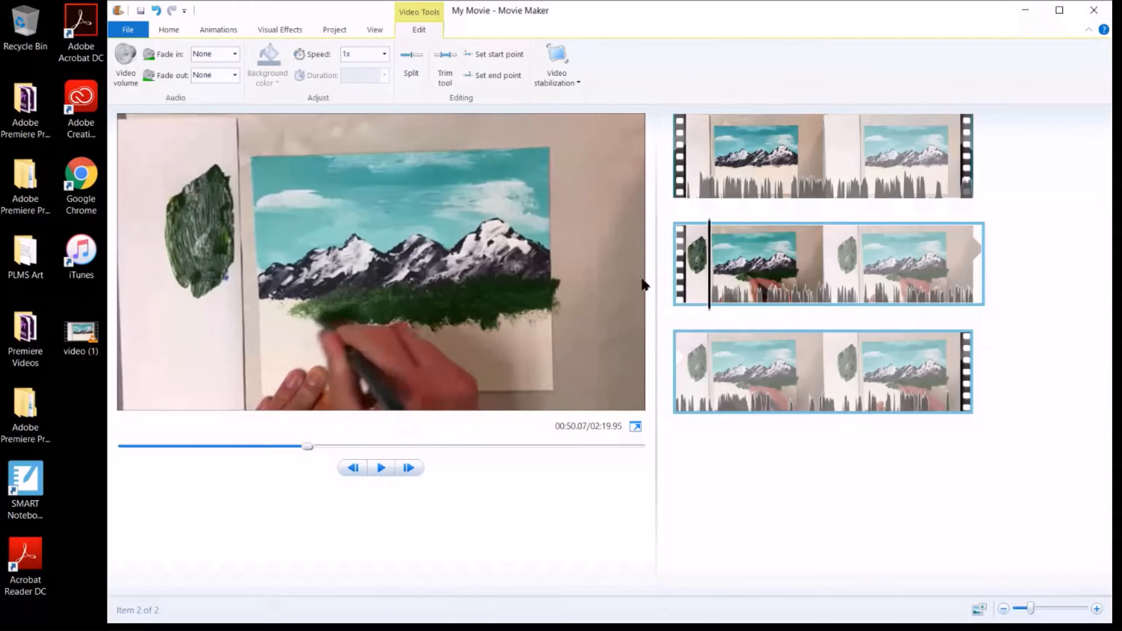
pyautogui.rightClick(714, 276)
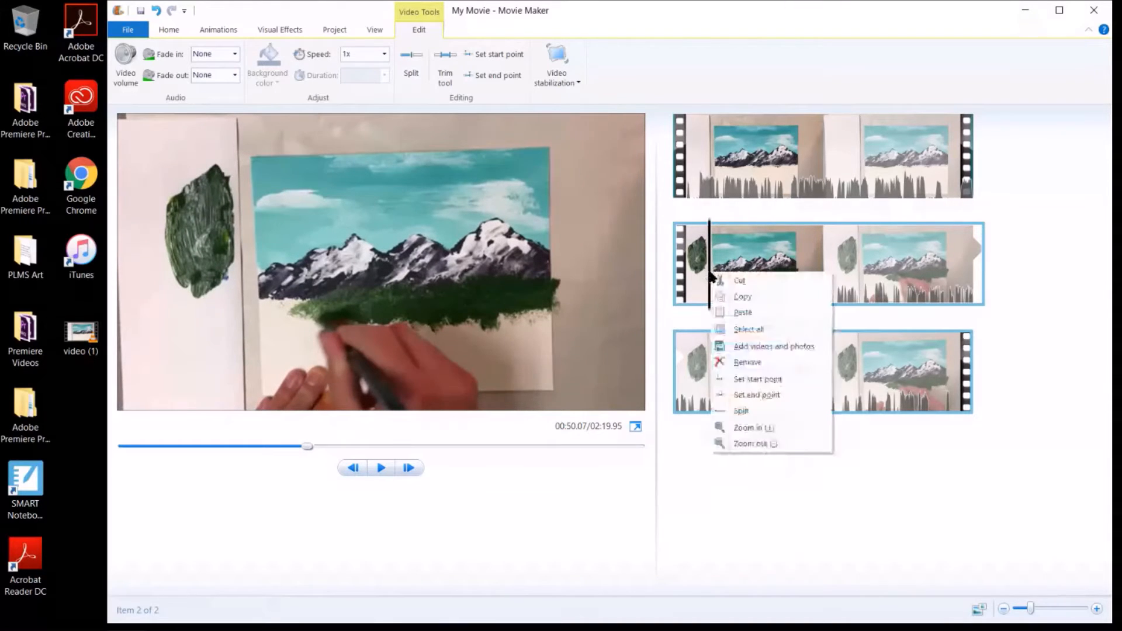
pyautogui.click(742, 411)
# Step: Delete the short middle clip between the two splits and scrub around the join to check it
pyautogui.click(847, 156)
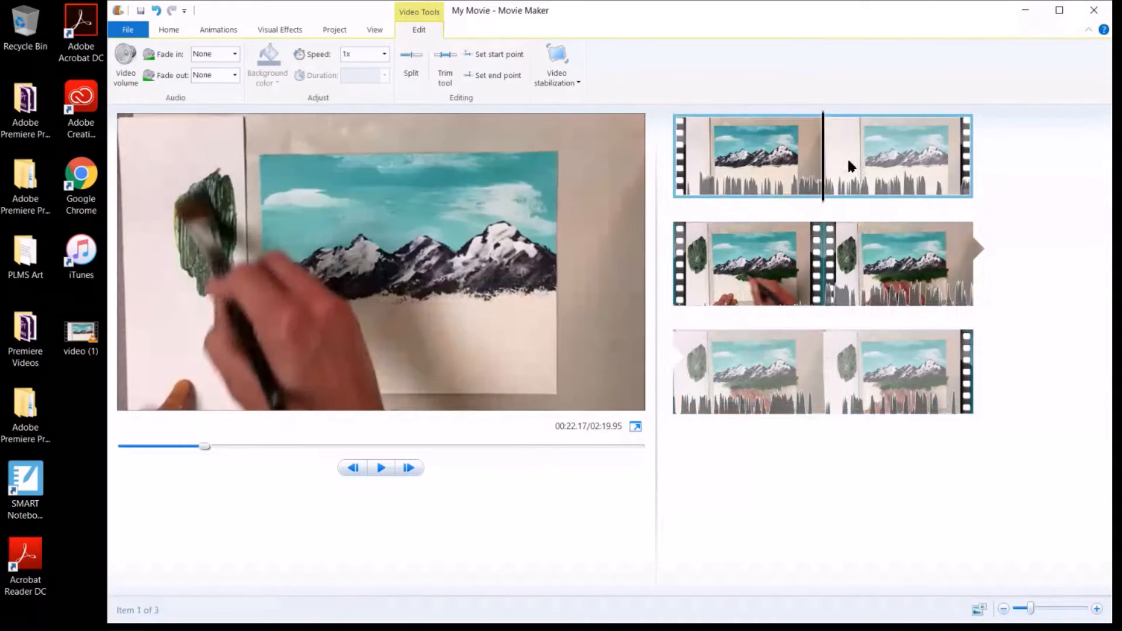
pyautogui.click(769, 262)
pyautogui.click(826, 301)
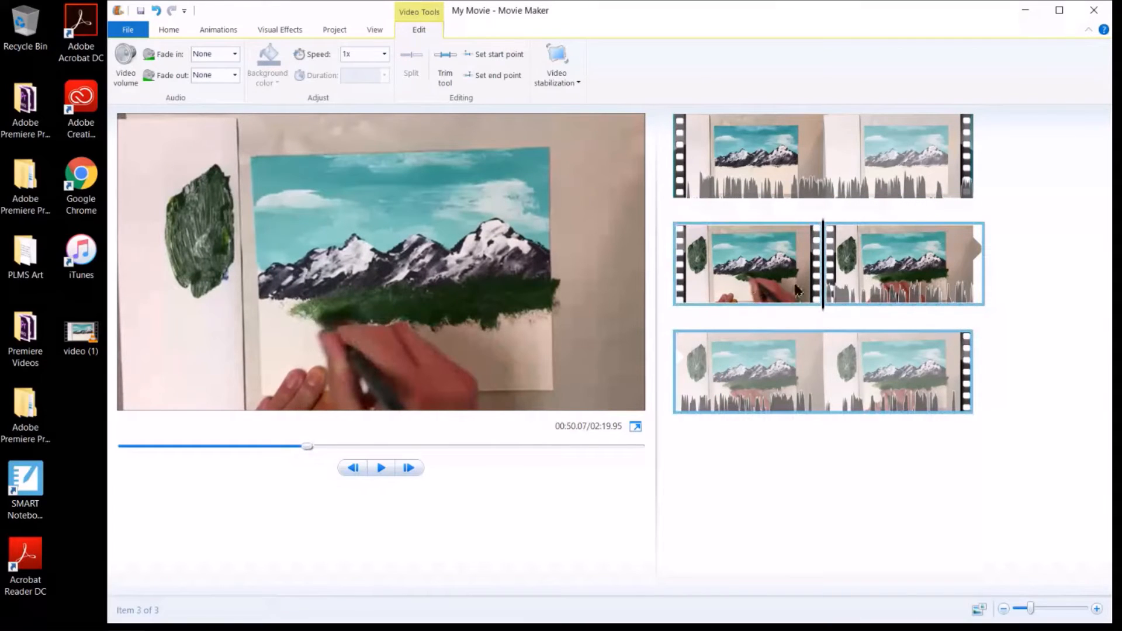
pyautogui.click(757, 266)
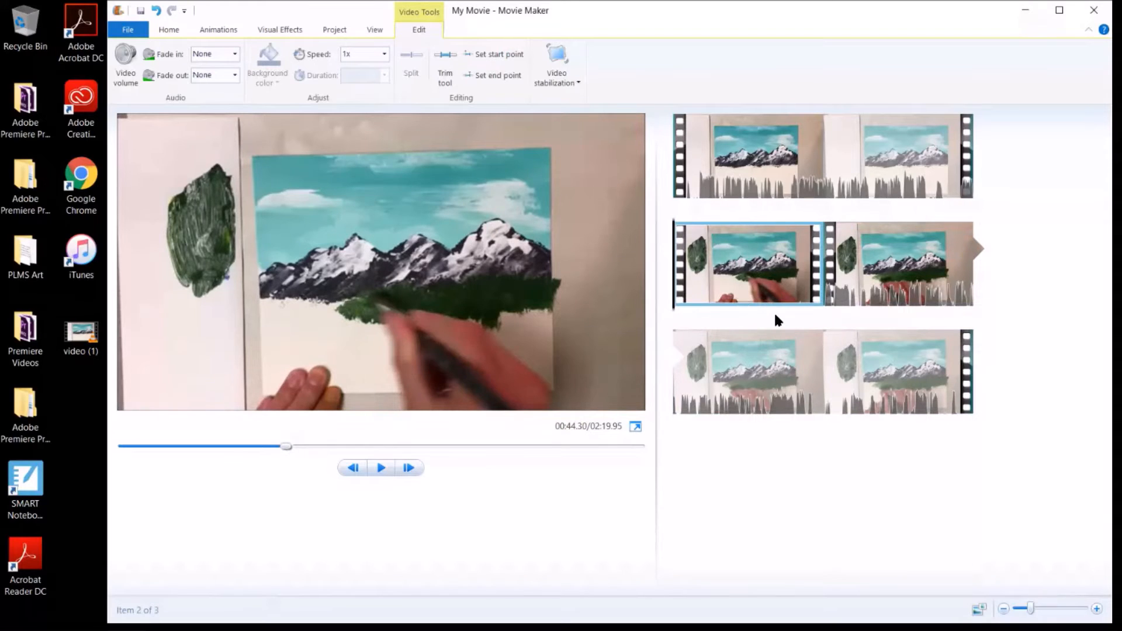
pyautogui.press('Delete')
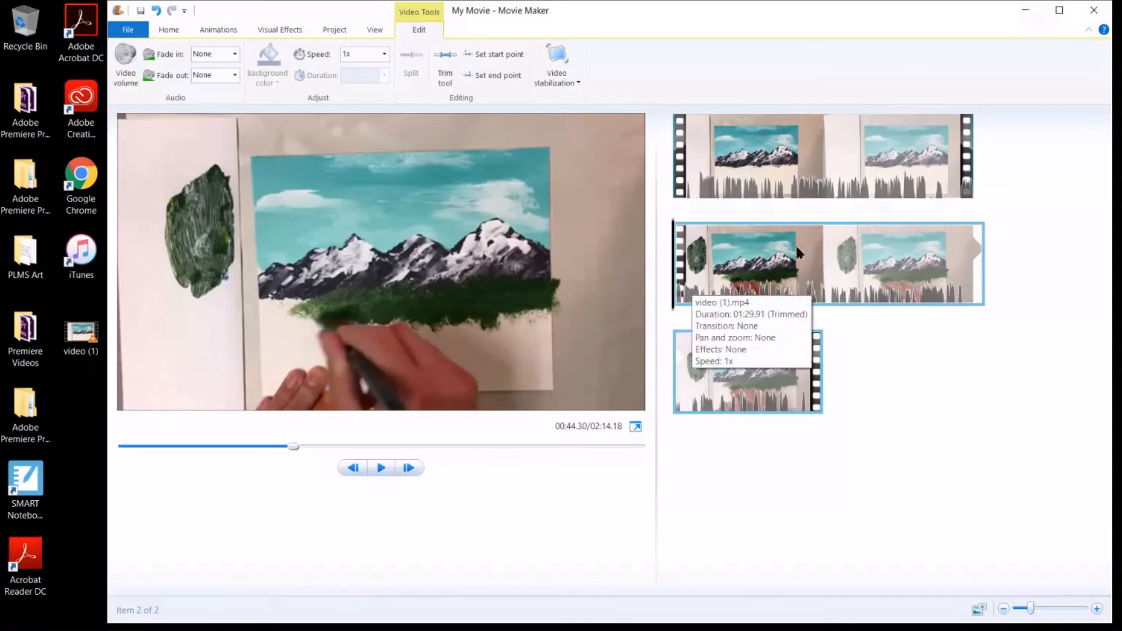
pyautogui.moveTo(682, 250); pyautogui.dragTo(953, 242)
pyautogui.moveTo(931, 178)
pyautogui.mouseDown()
pyautogui.moveTo(966, 193)
pyautogui.moveTo(975, 260)
pyautogui.moveTo(665, 292)
pyautogui.moveTo(962, 199)
pyautogui.mouseUp()
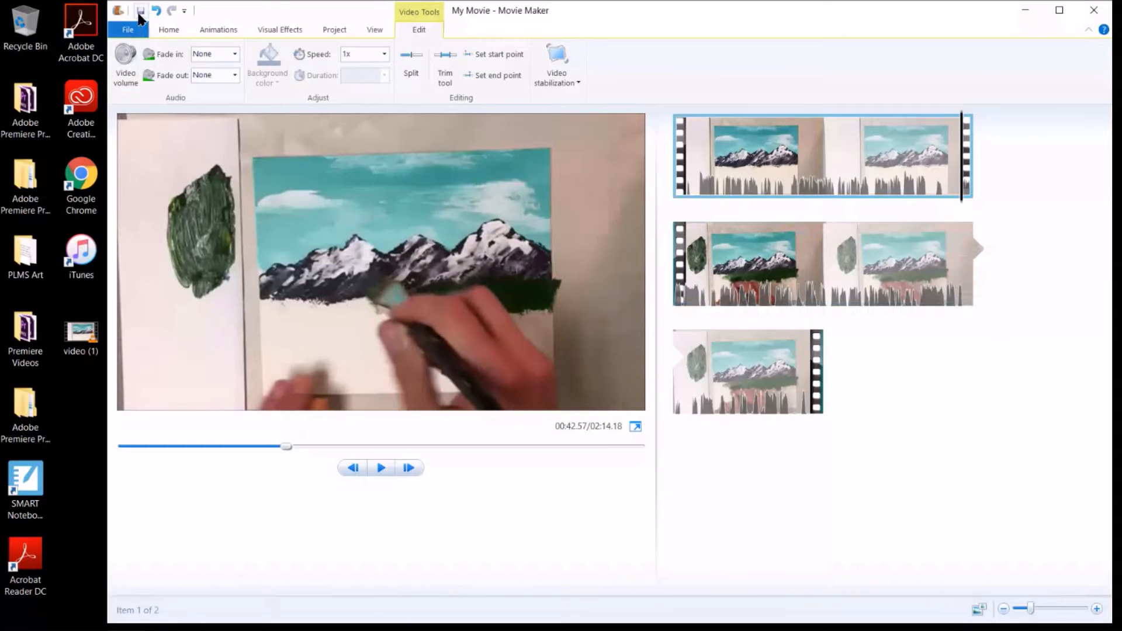
# Step: Add a title card at the beginning of the movie and set its text effect to None
pyautogui.click(169, 29)
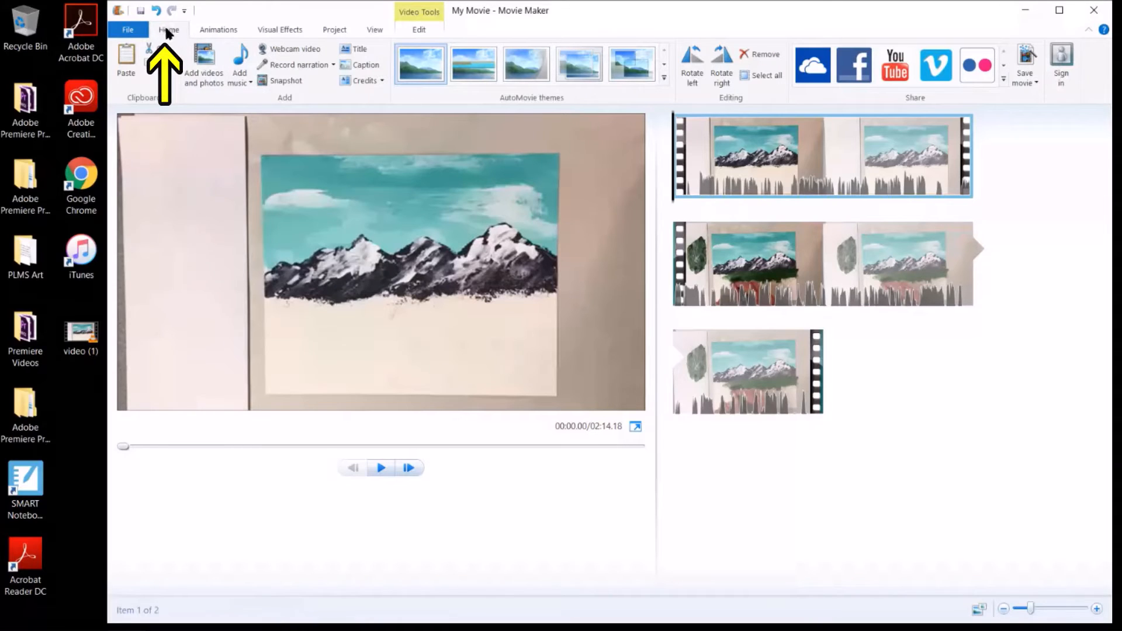
pyautogui.click(353, 49)
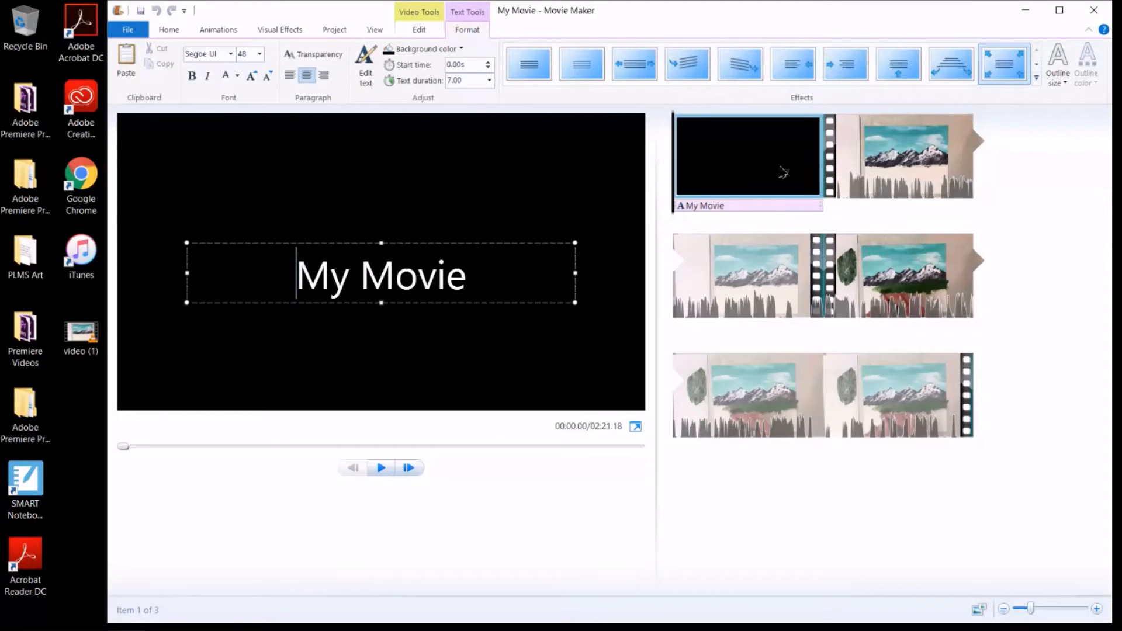
pyautogui.click(1037, 77)
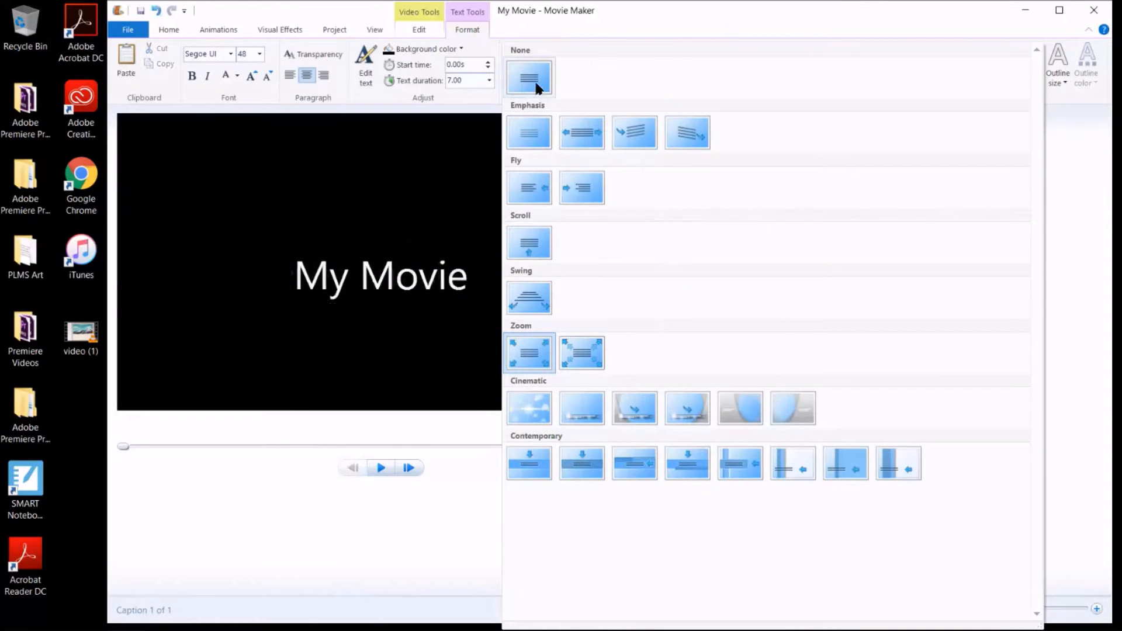
pyautogui.click(530, 73)
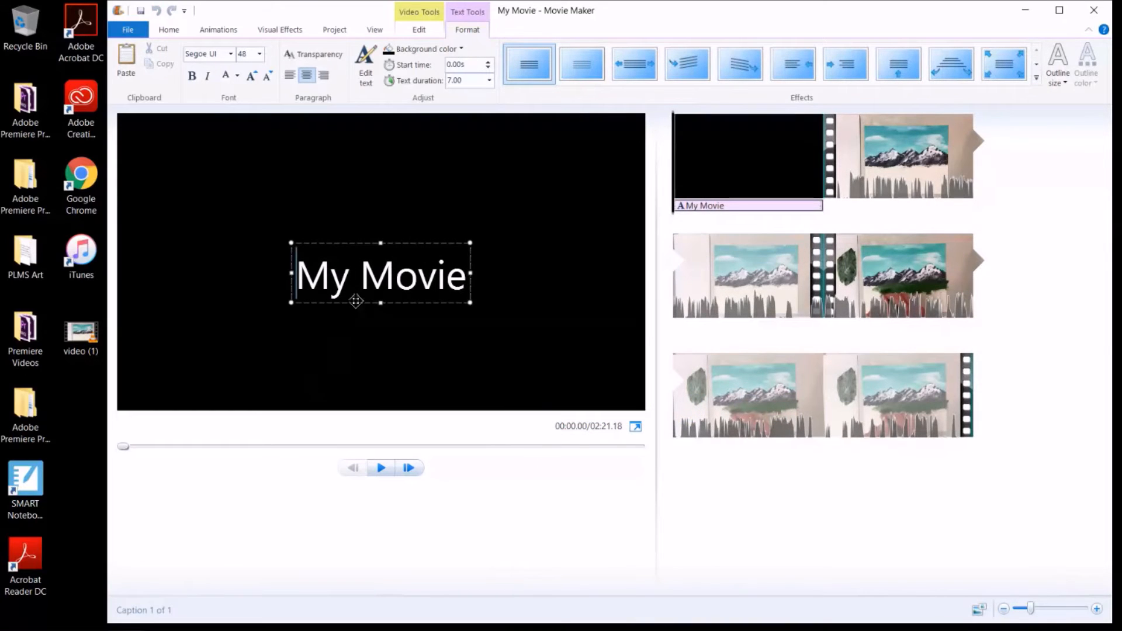
# Step: Change the font of the "My Movie" title text to Impact
pyautogui.moveTo(465, 277); pyautogui.dragTo(296, 279)
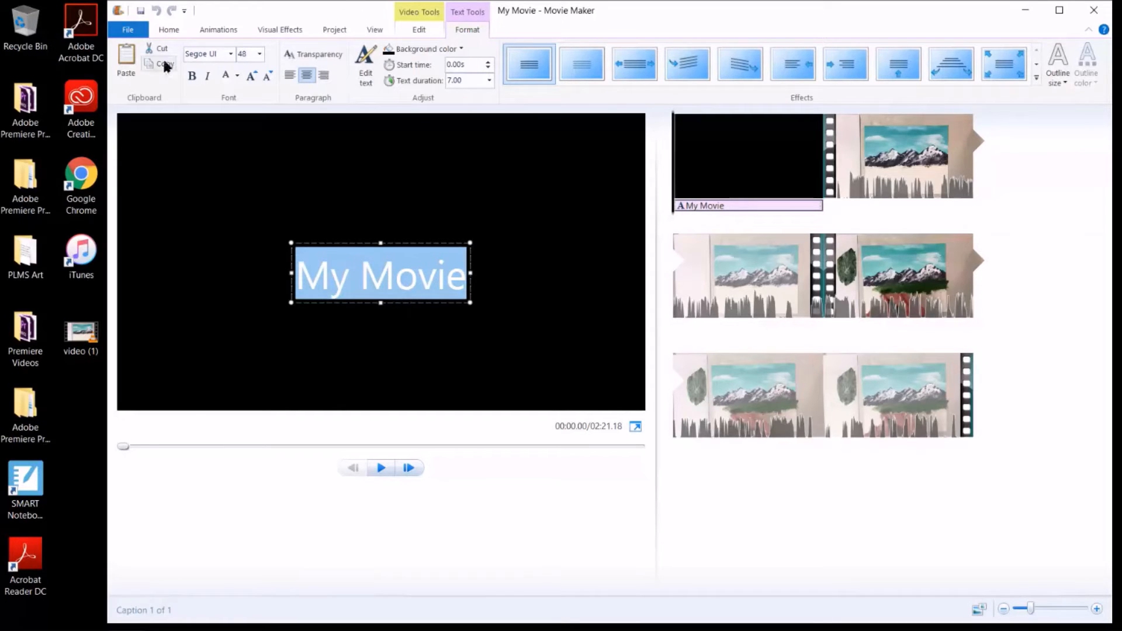
pyautogui.click(231, 52)
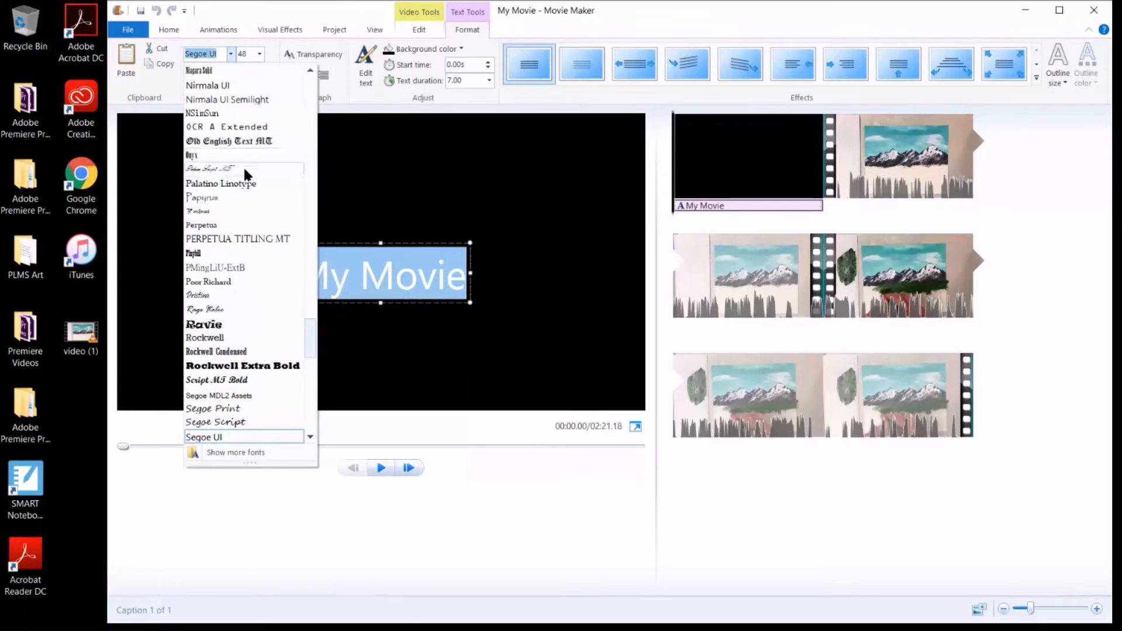
pyautogui.scroll(20, 299, 327)
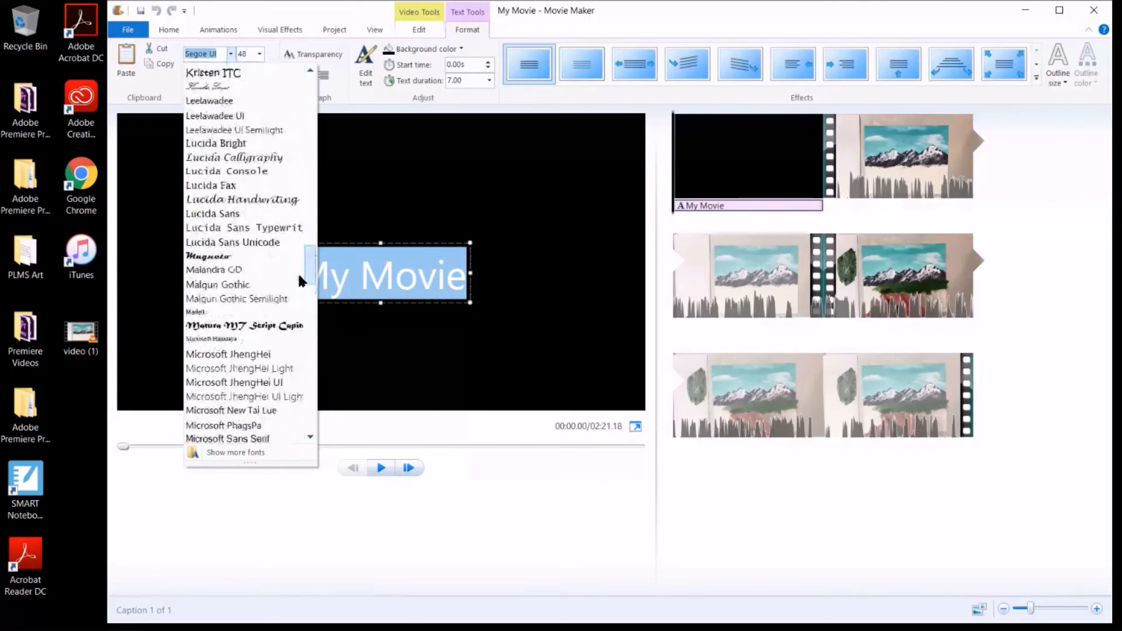
pyautogui.scroll(2, 297, 260)
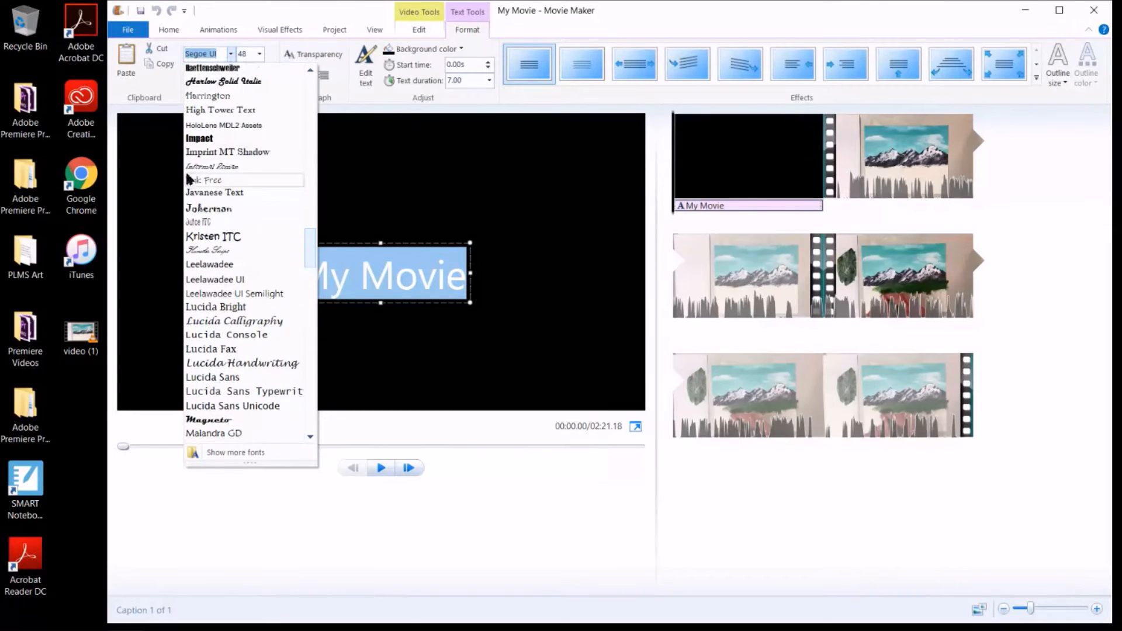
pyautogui.click(200, 141)
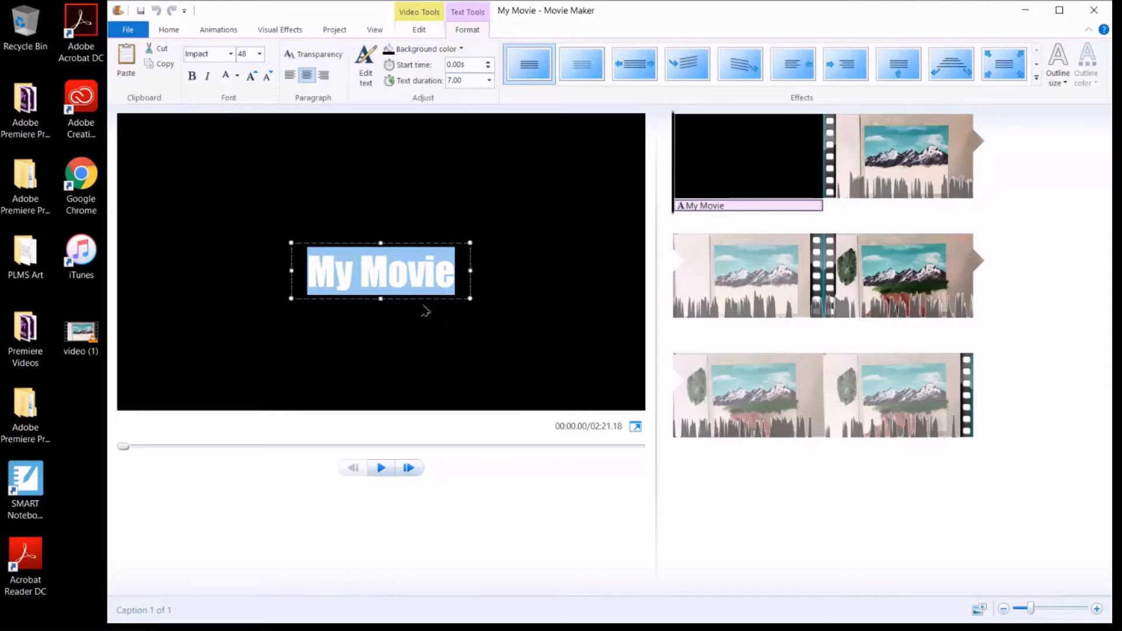
# Step: Set the title text size to 72 and widen and reposition its text box so it sits on one line centred in the frame
pyautogui.click(260, 53)
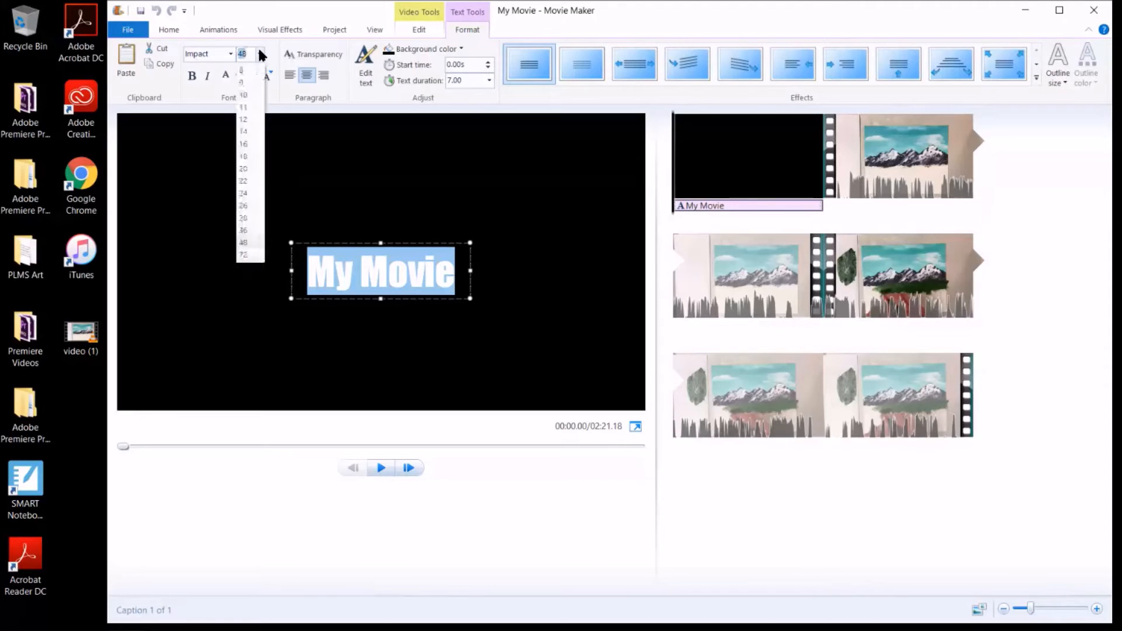
pyautogui.click(244, 257)
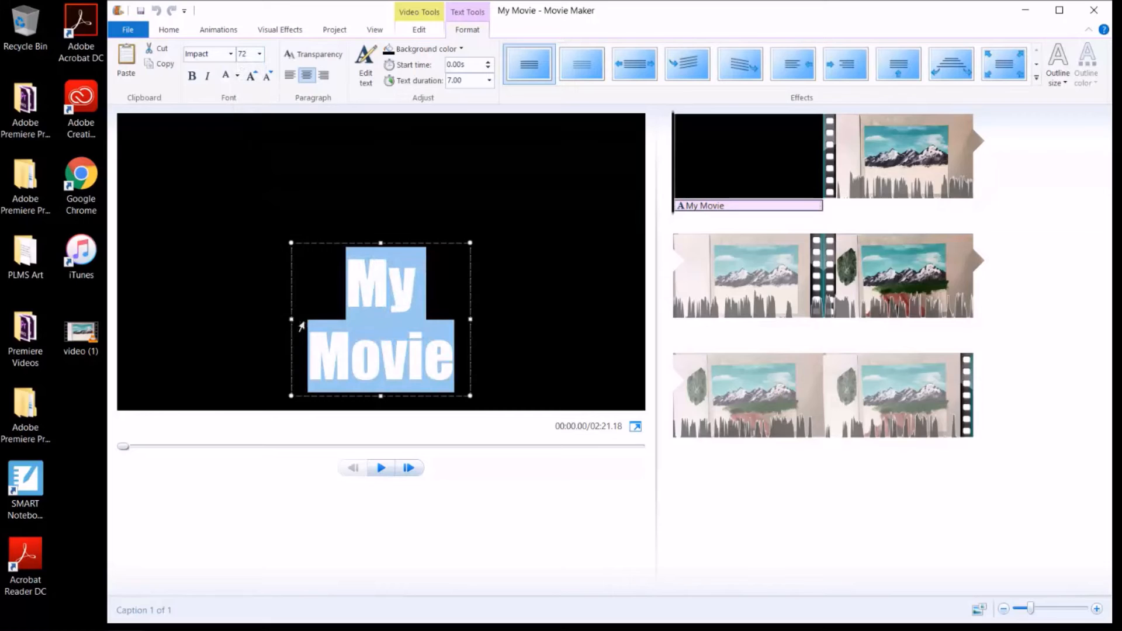
pyautogui.moveTo(292, 319); pyautogui.dragTo(189, 309)
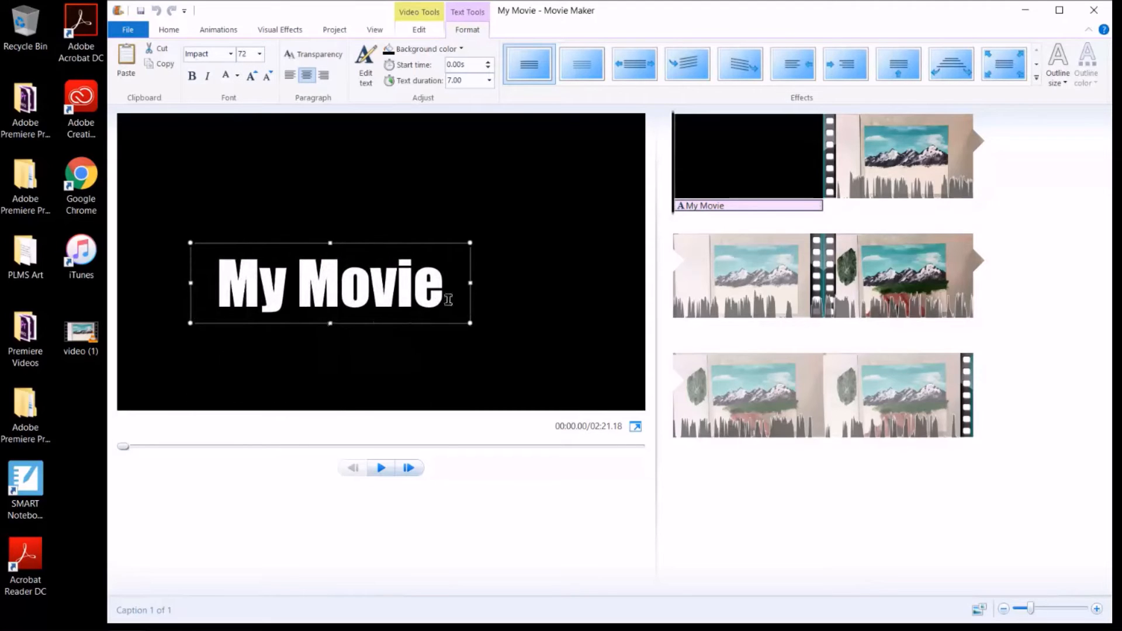
pyautogui.moveTo(471, 283); pyautogui.dragTo(580, 283)
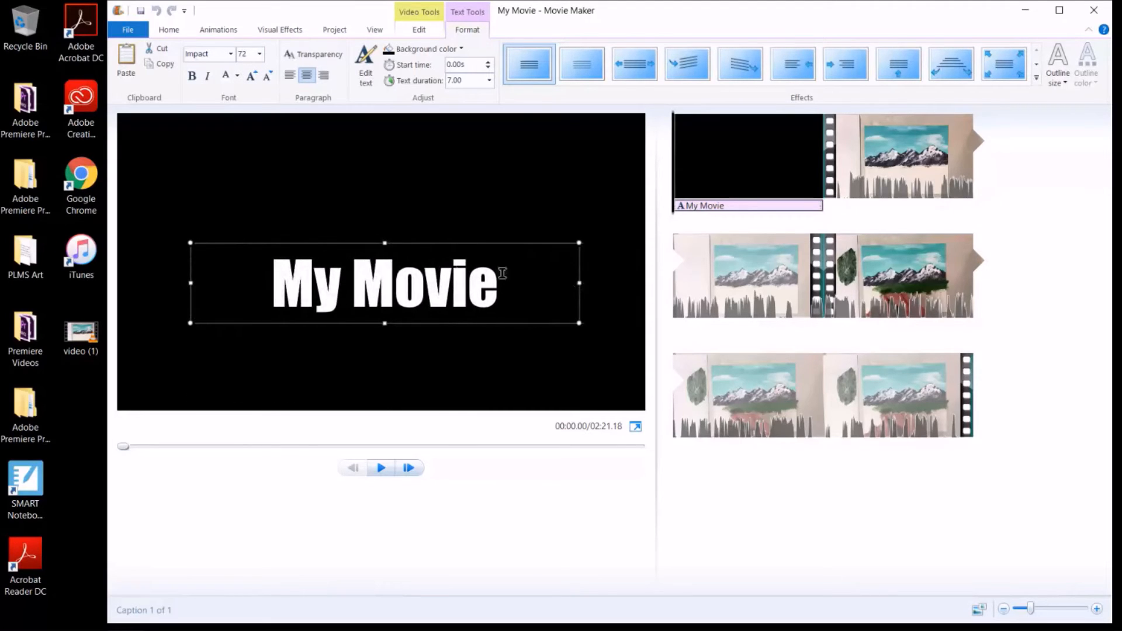
pyautogui.moveTo(423, 244); pyautogui.dragTo(423, 222)
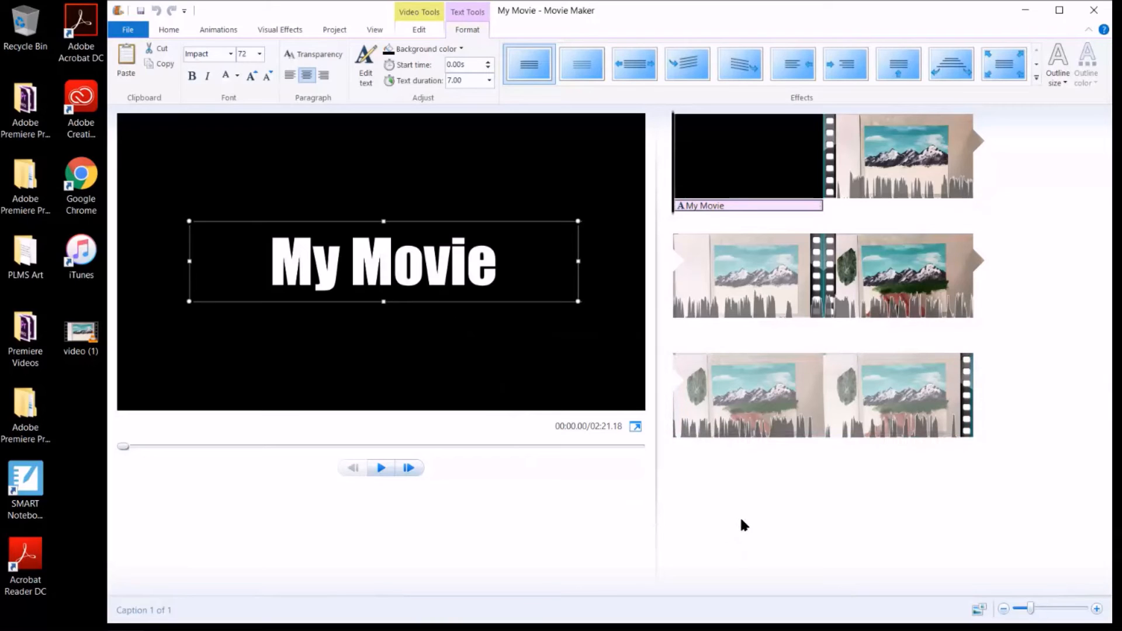
# Step: Apply the Fade out to black visual effect to the last video clip
pyautogui.rightClick(959, 417)
pyautogui.click(893, 388)
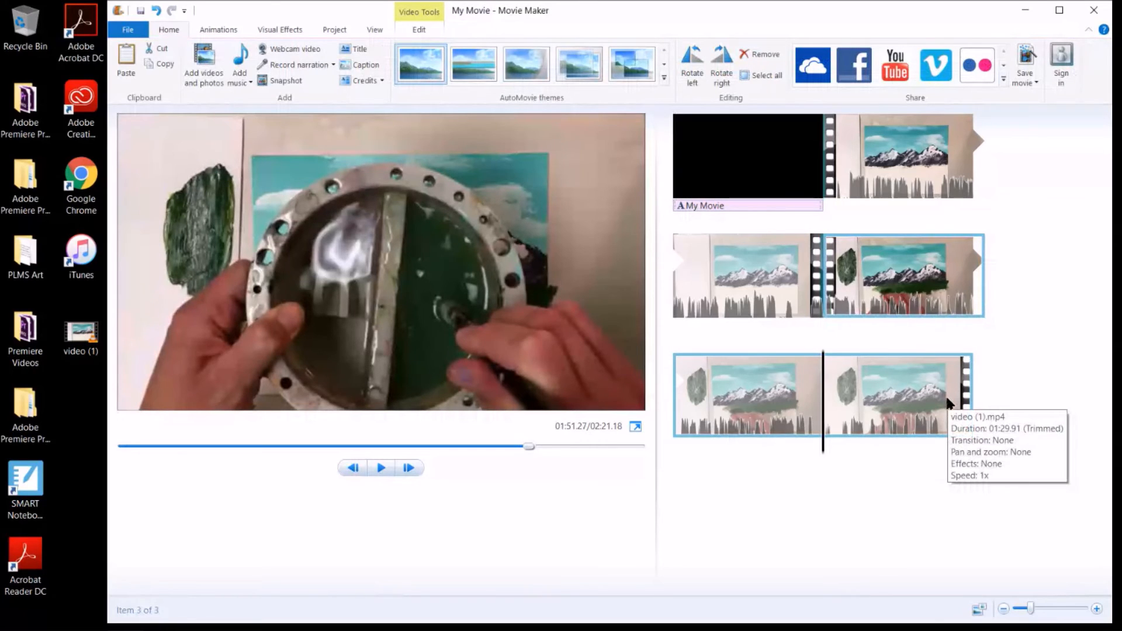
pyautogui.click(283, 30)
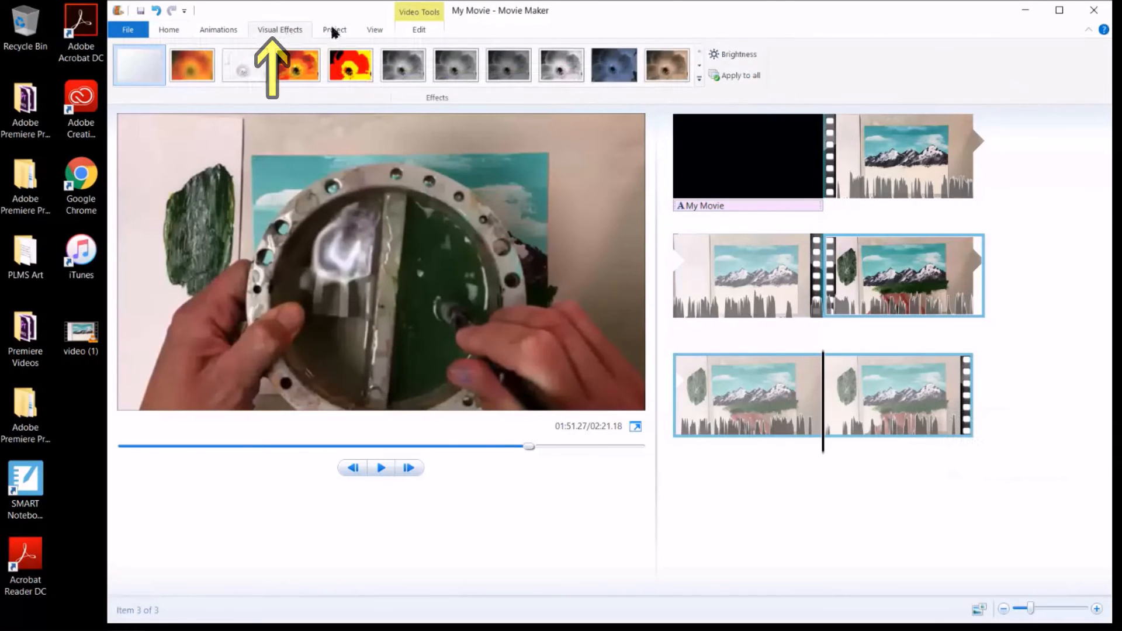
pyautogui.click(700, 81)
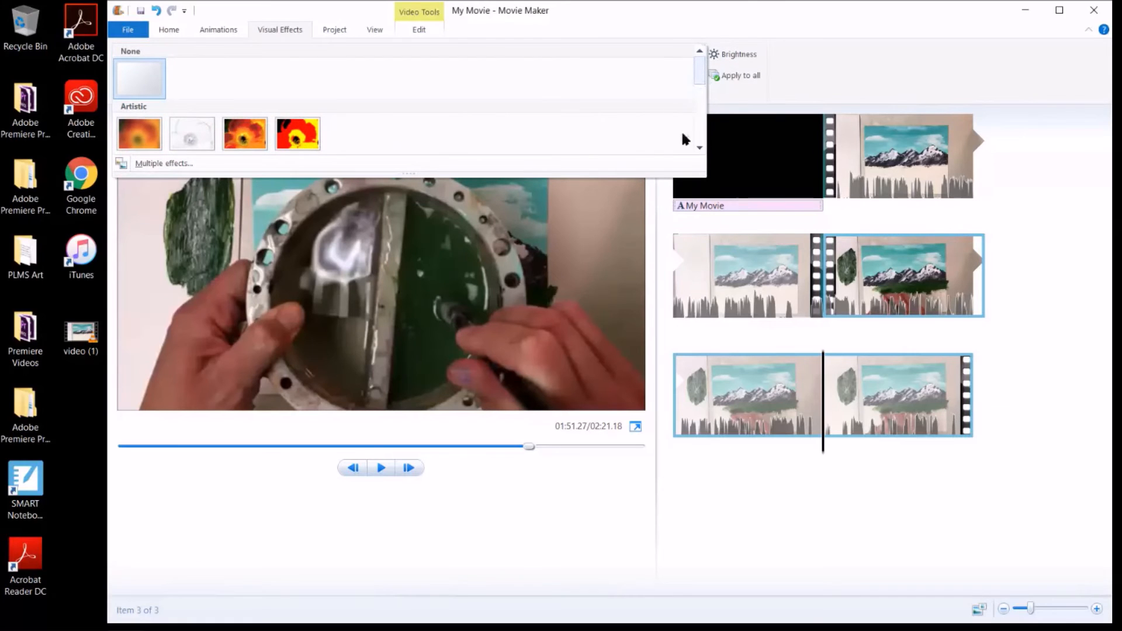
pyautogui.moveTo(701, 62); pyautogui.dragTo(701, 134)
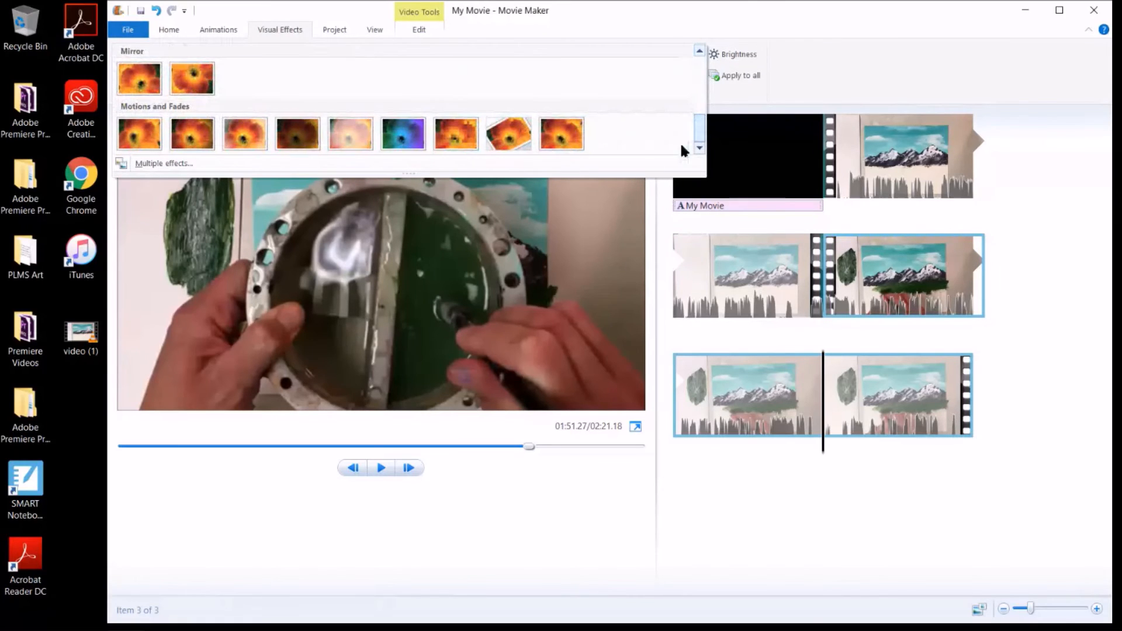
pyautogui.click(296, 132)
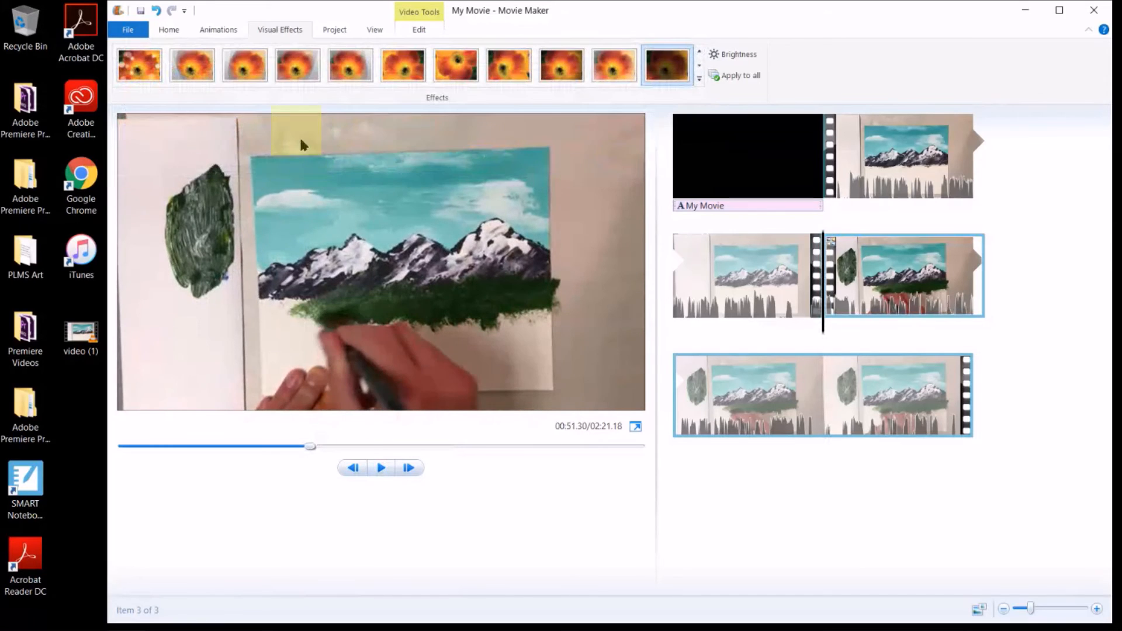
# Step: Move the playhead near the end of the last clip and play it to preview the fade-out
pyautogui.click(825, 427)
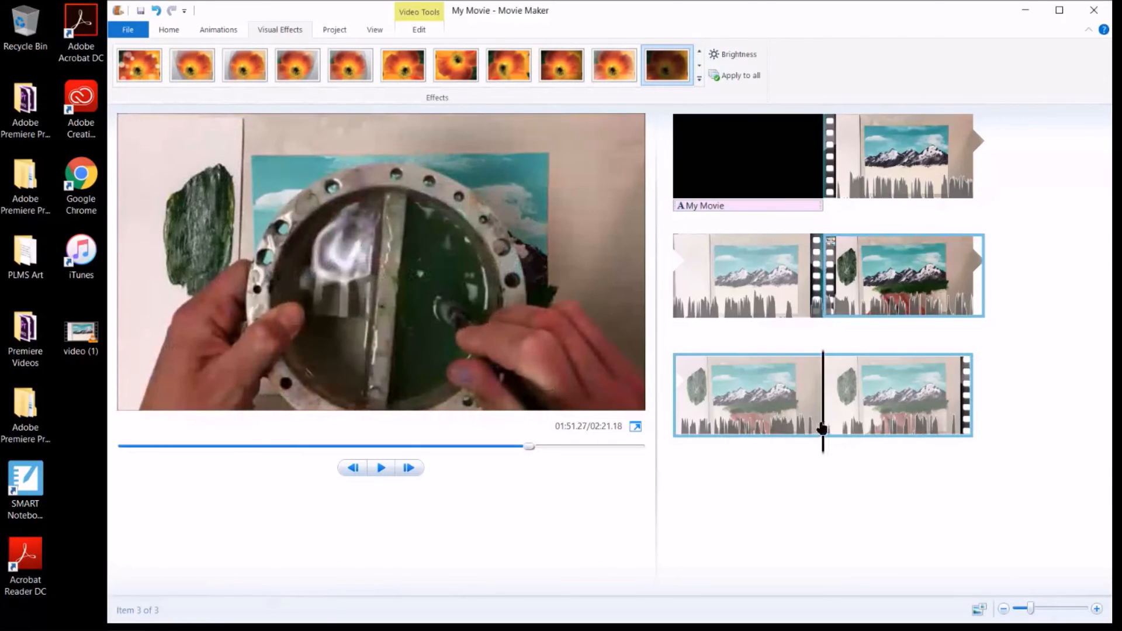
pyautogui.click(862, 428)
pyautogui.click(943, 439)
pyautogui.click(952, 441)
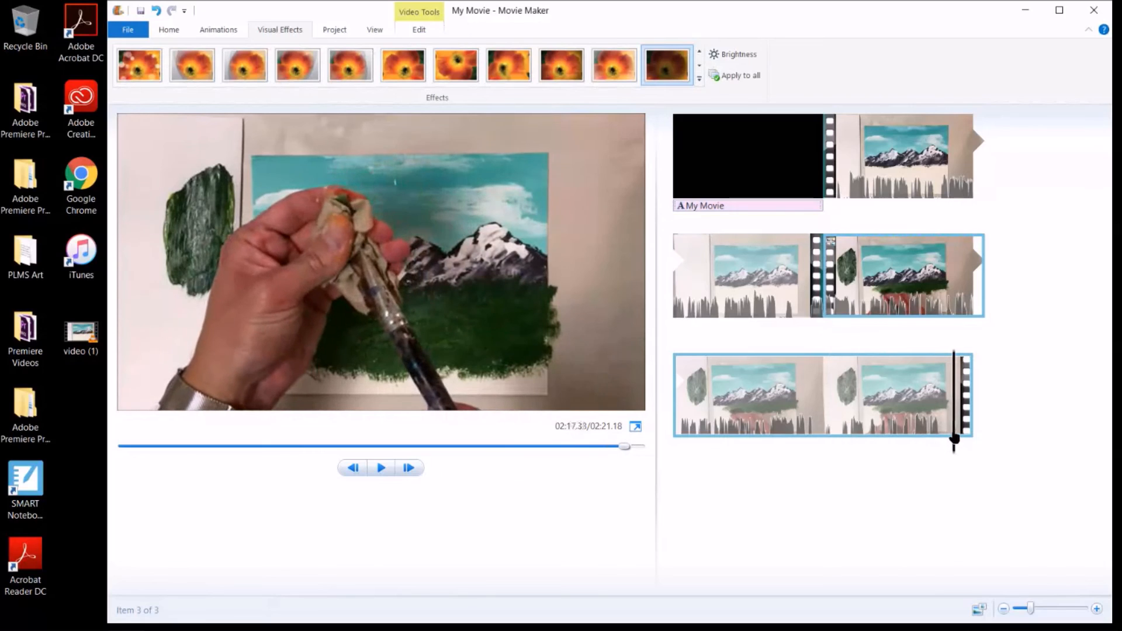
pyautogui.moveTo(878, 438)
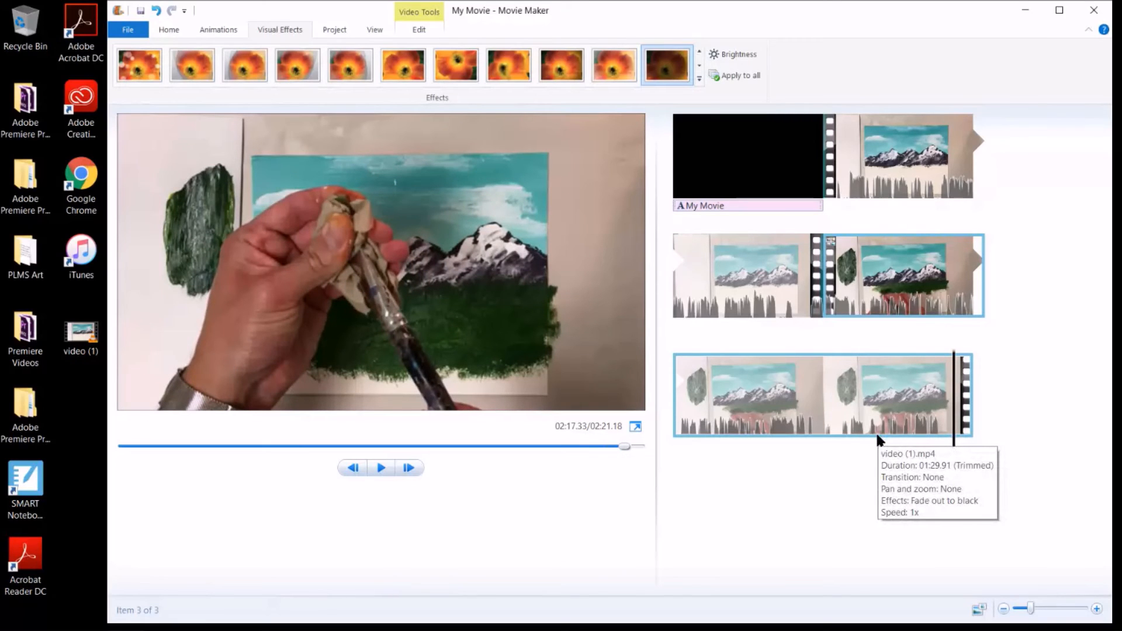
pyautogui.click(383, 467)
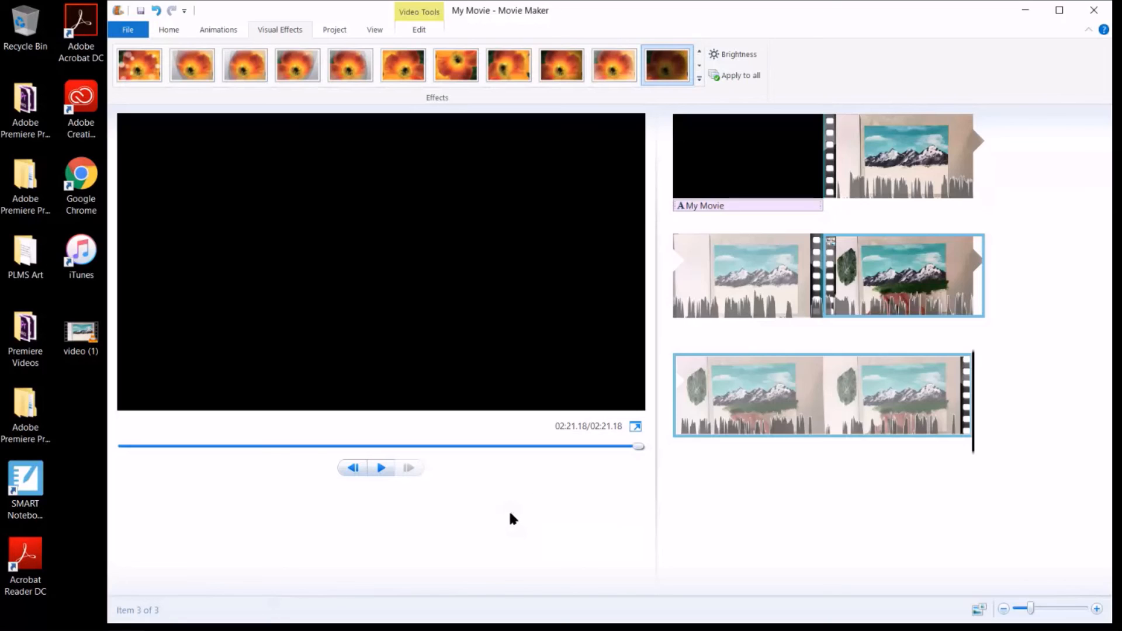
# Step: Save the movie for high-definition display to the Desktop as an MPEG-4/H.264 video file named My Movie
pyautogui.click(131, 32)
pyautogui.moveTo(182, 225)
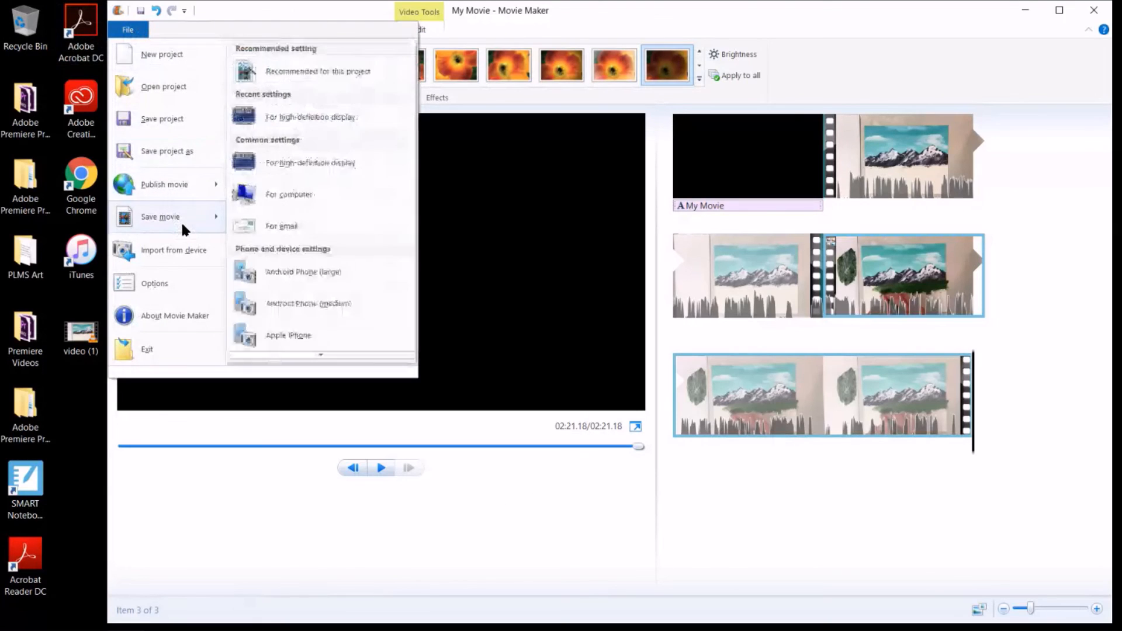
pyautogui.click(303, 163)
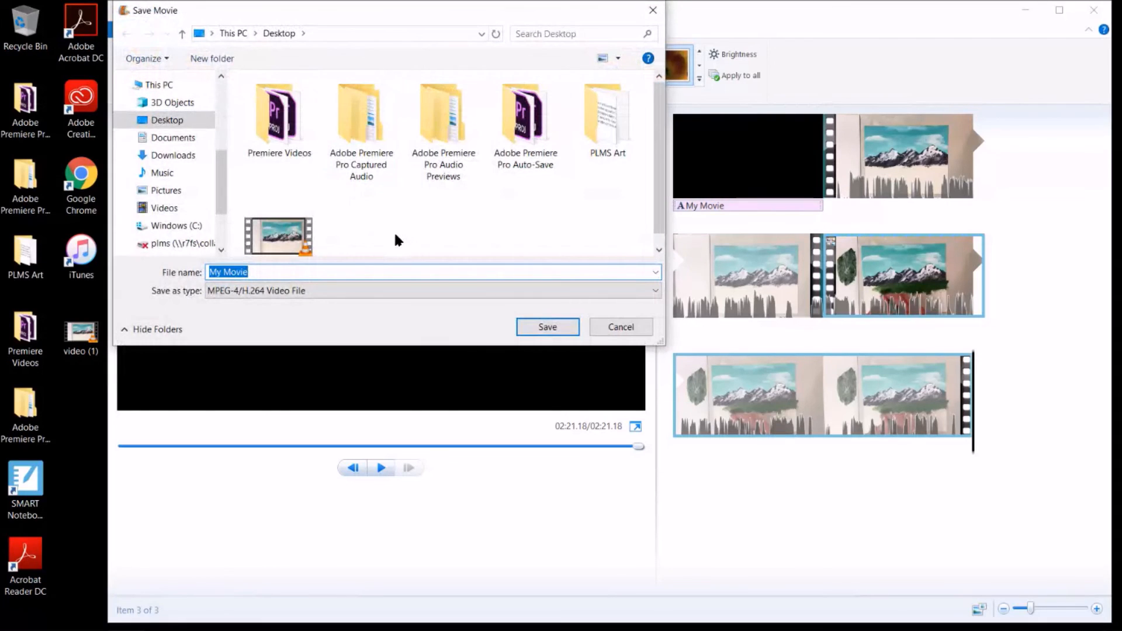
pyautogui.click(539, 327)
pyautogui.click(653, 10)
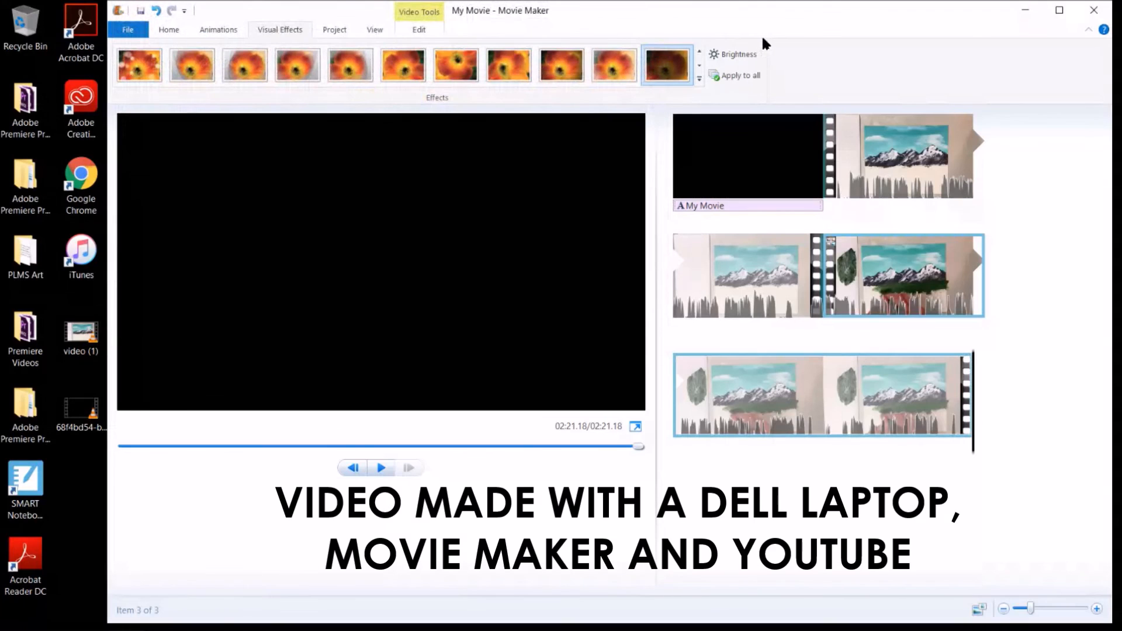